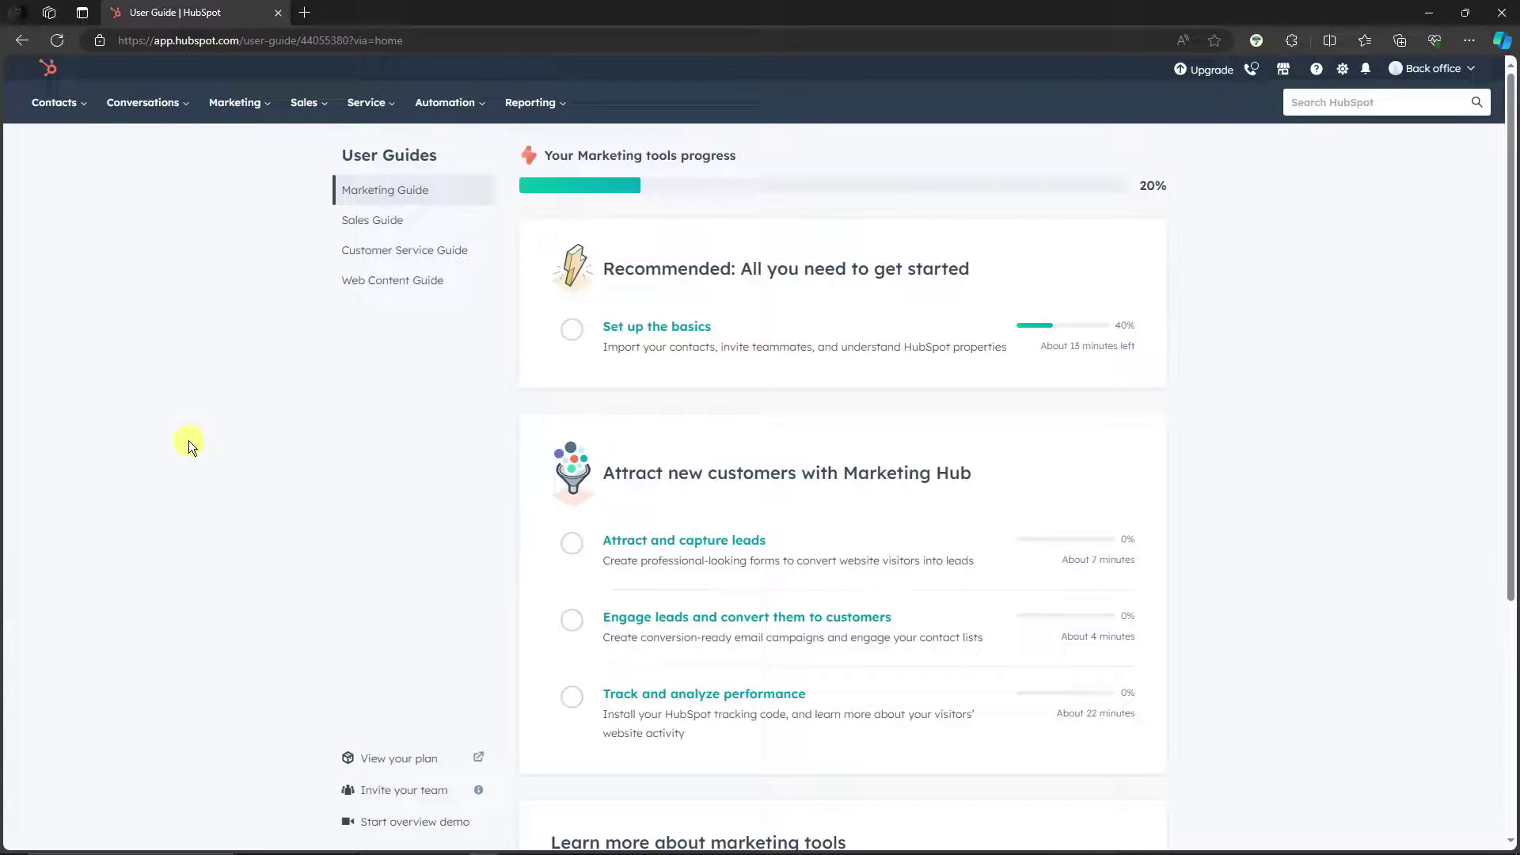
Scroll up and down the User Guide home page to review the marketing guide progress.
scroll(188, 440, down, 3)
scroll(192, 440, up, 3)
scroll(210, 443, down, 5)
scroll(210, 443, up, 5)
scroll(215, 421, down, 5)
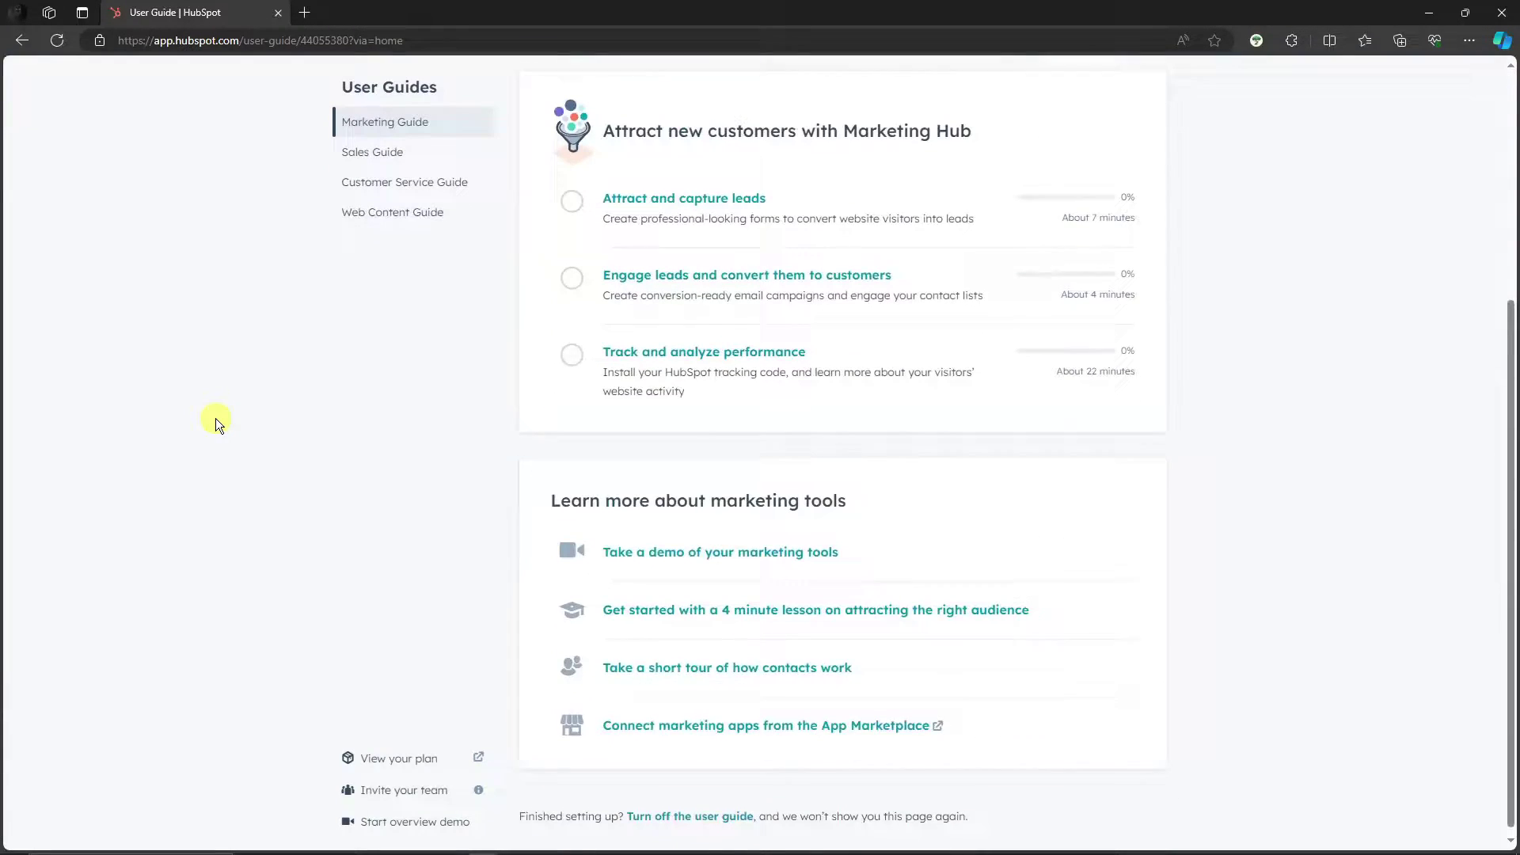
scroll(215, 418, up, 5)
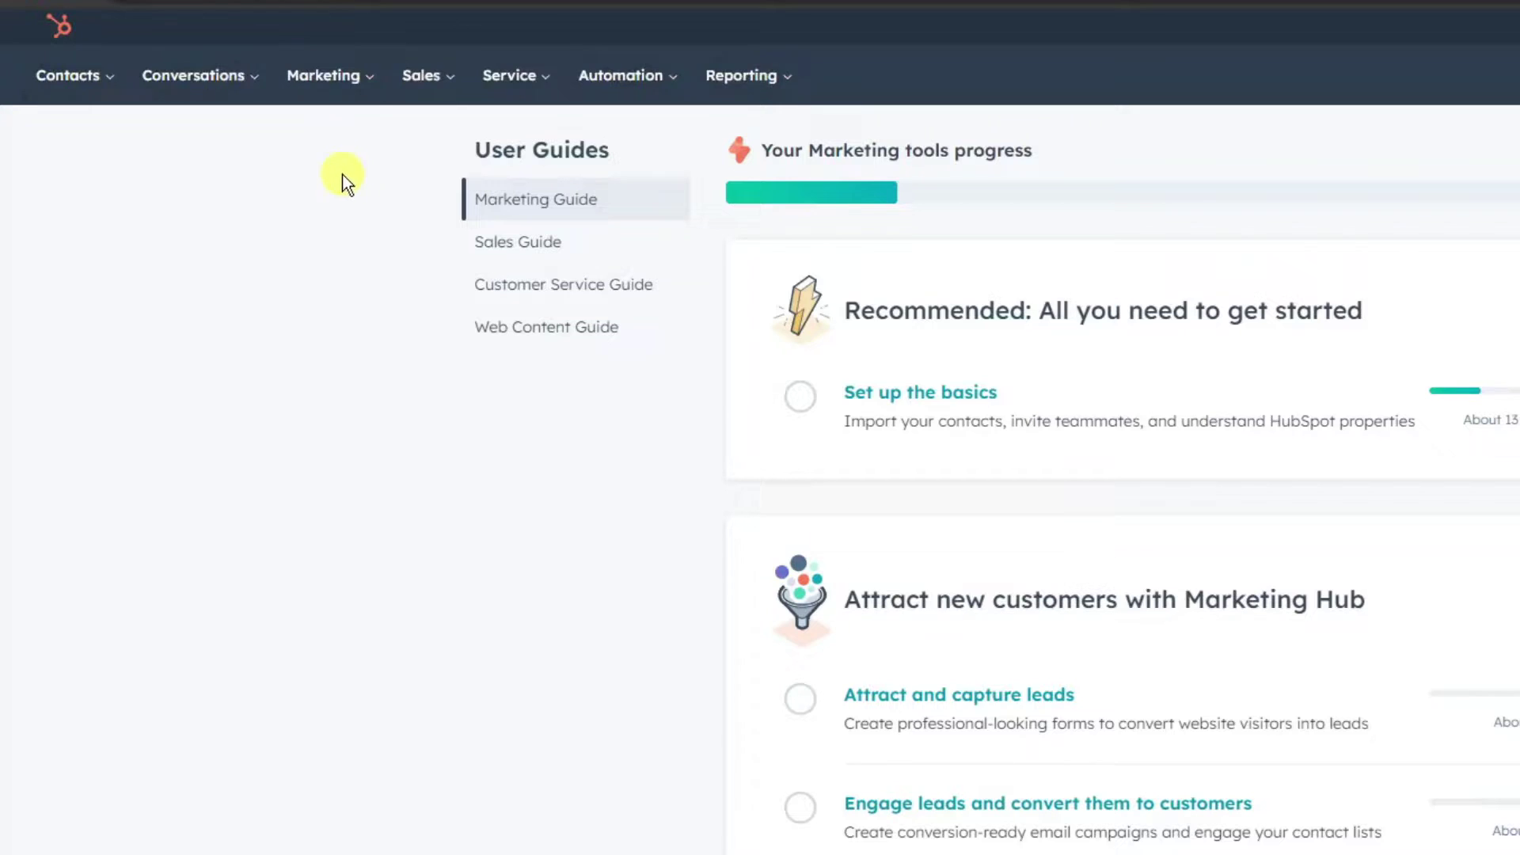
Open Forms from the Marketing menu.
click(351, 87)
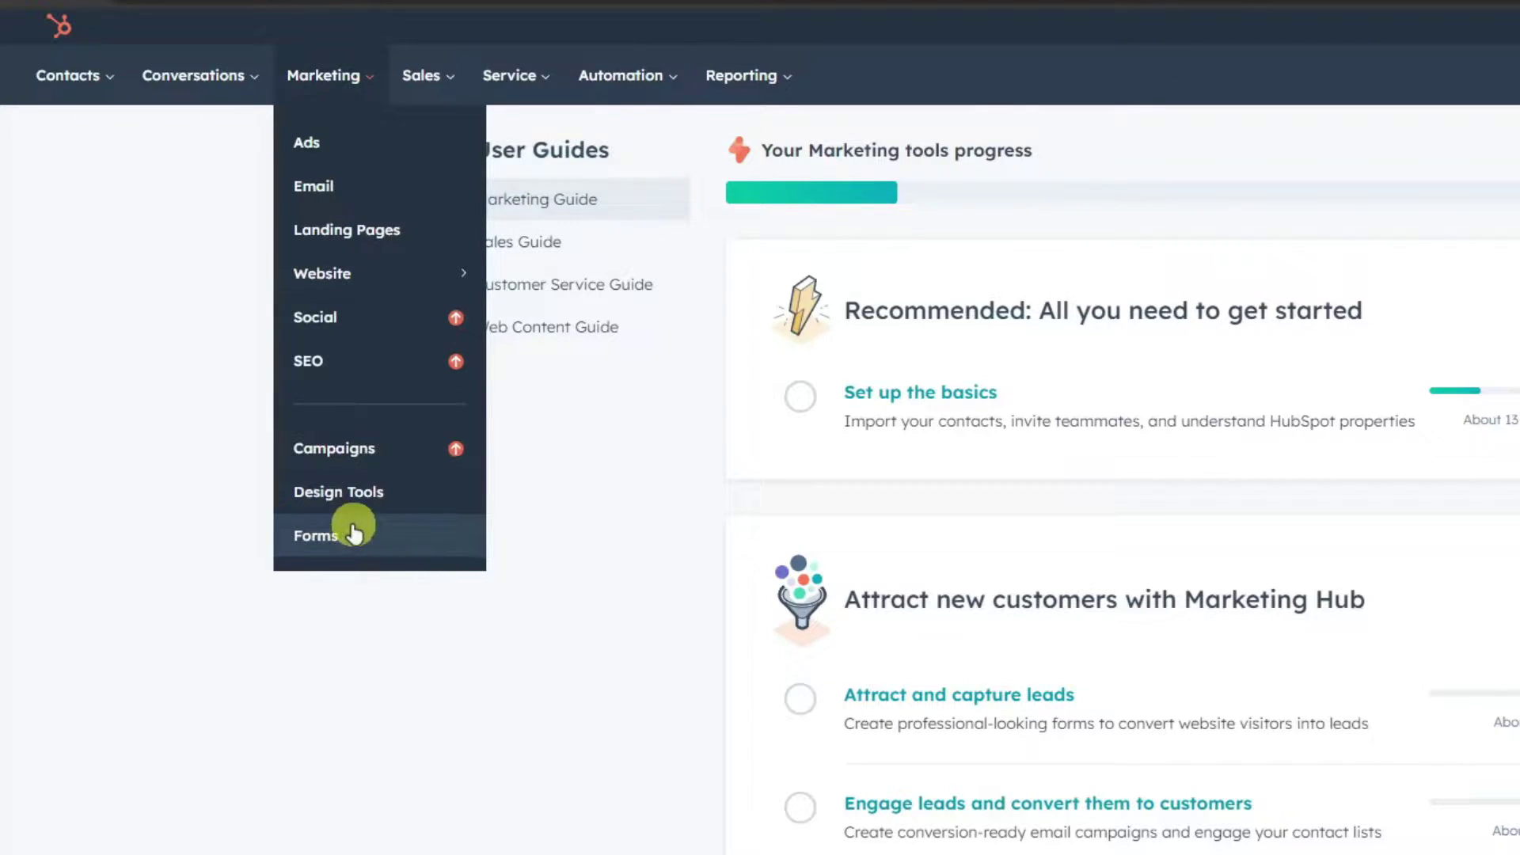
click(321, 538)
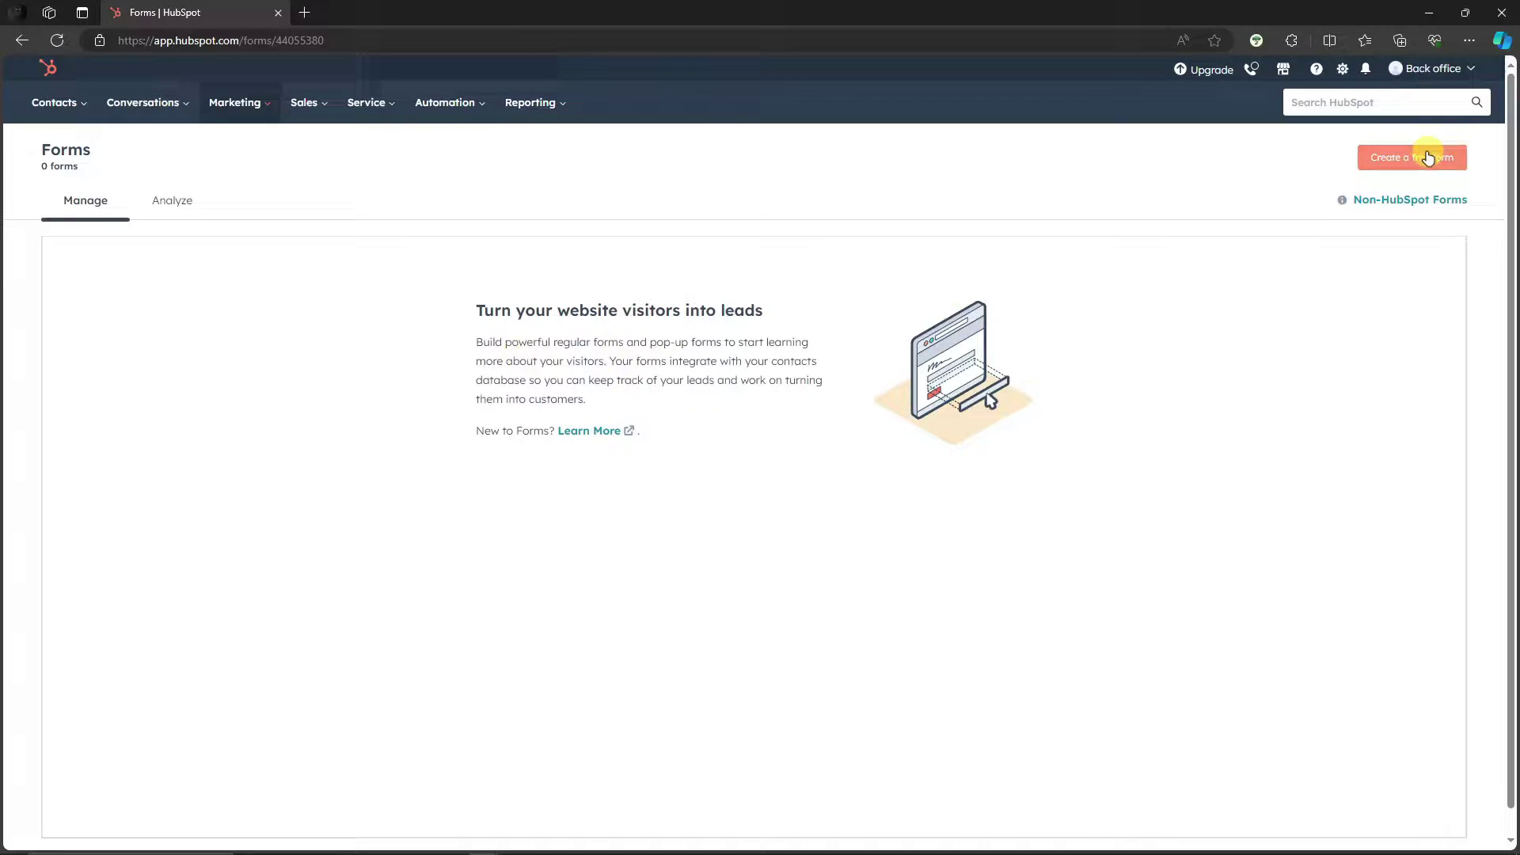
Create a free form of the Pop-up box type and continue to its callout editor.
click(1428, 160)
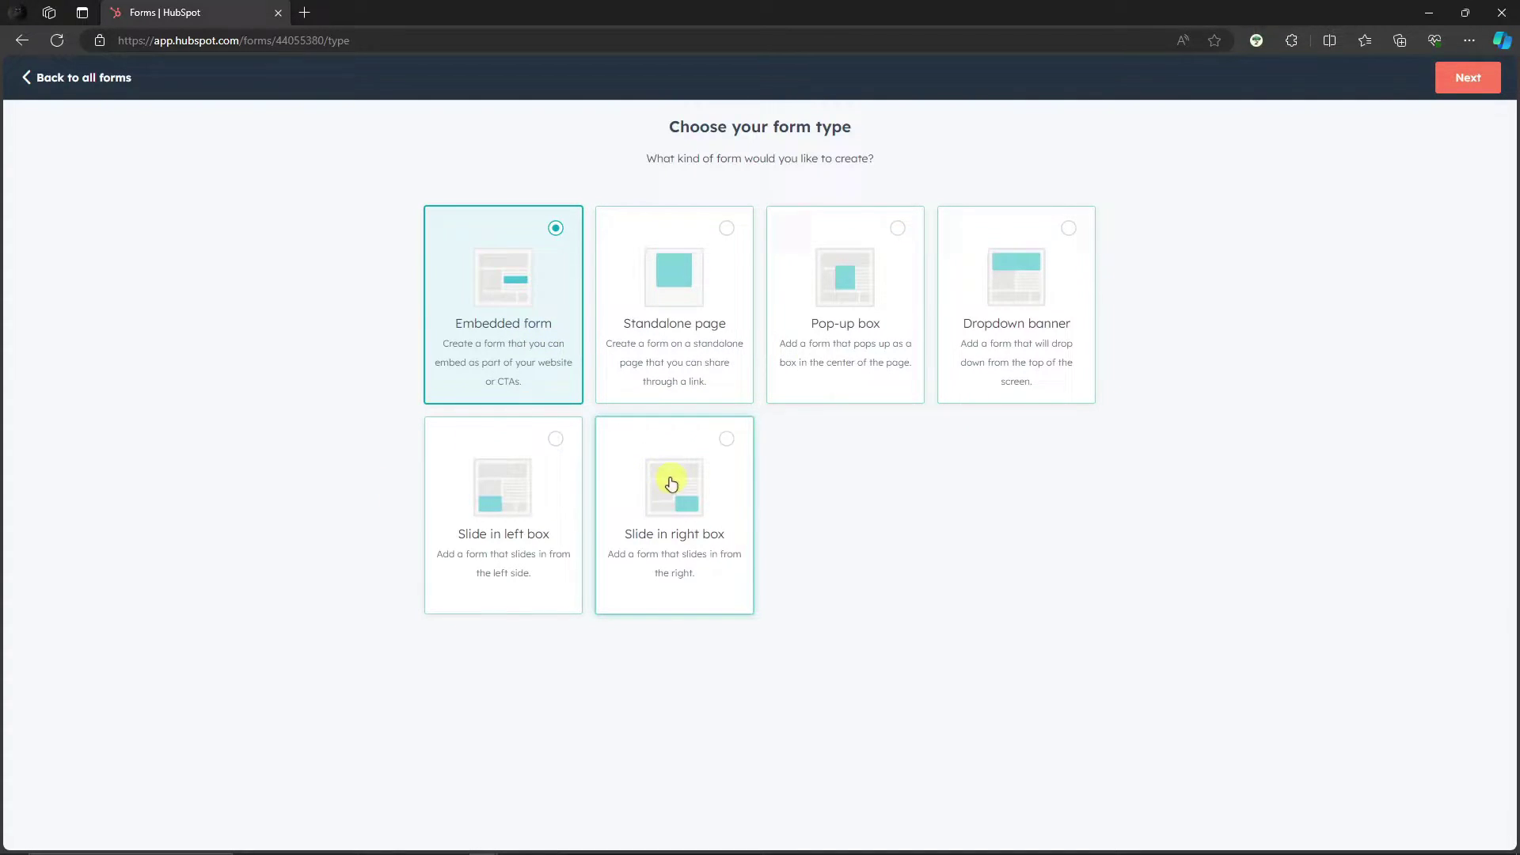
click(895, 232)
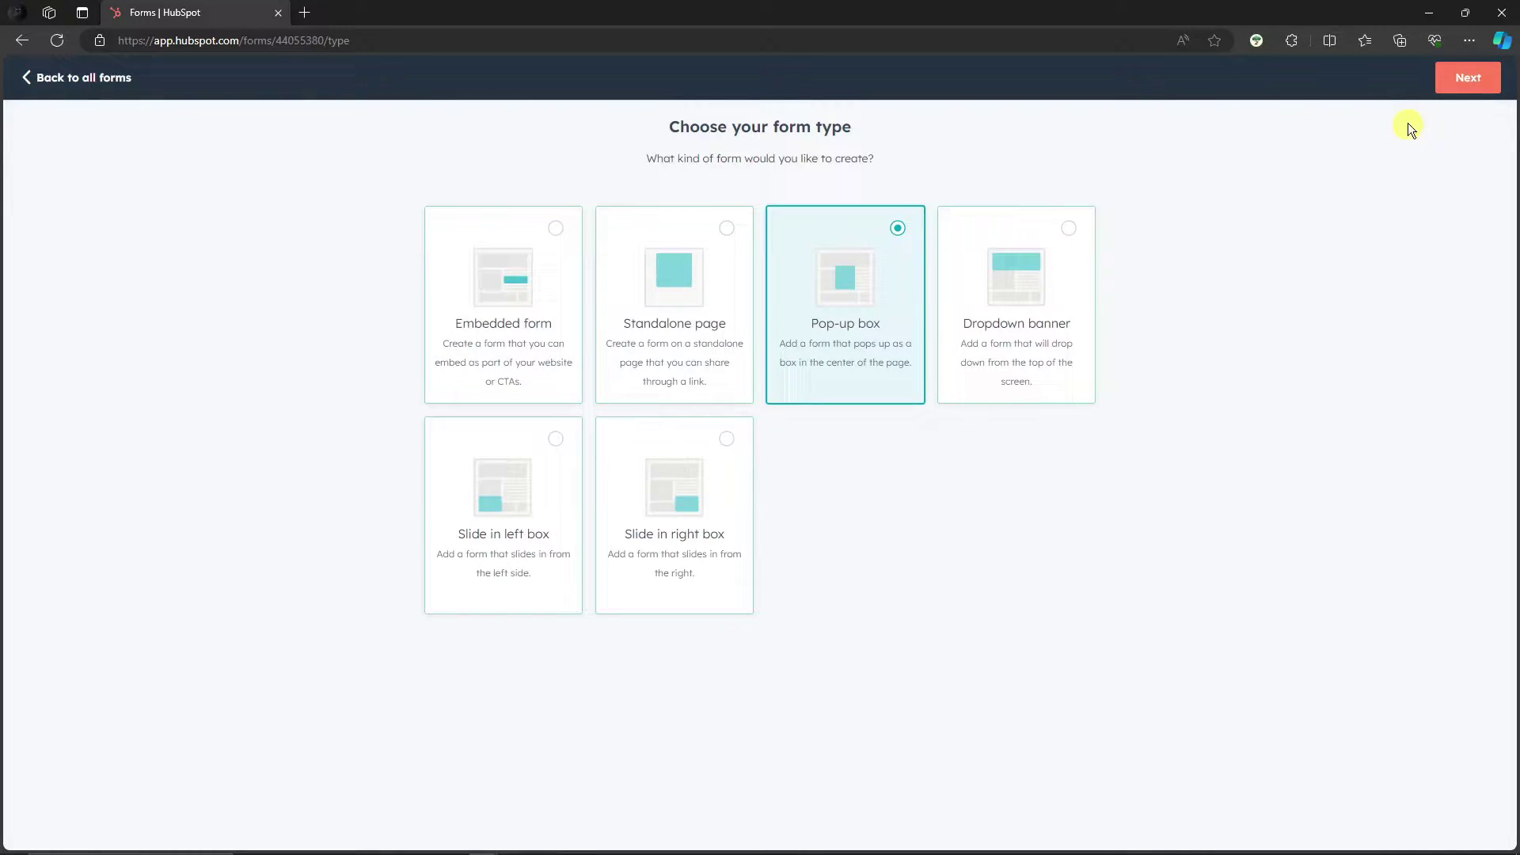
click(1456, 79)
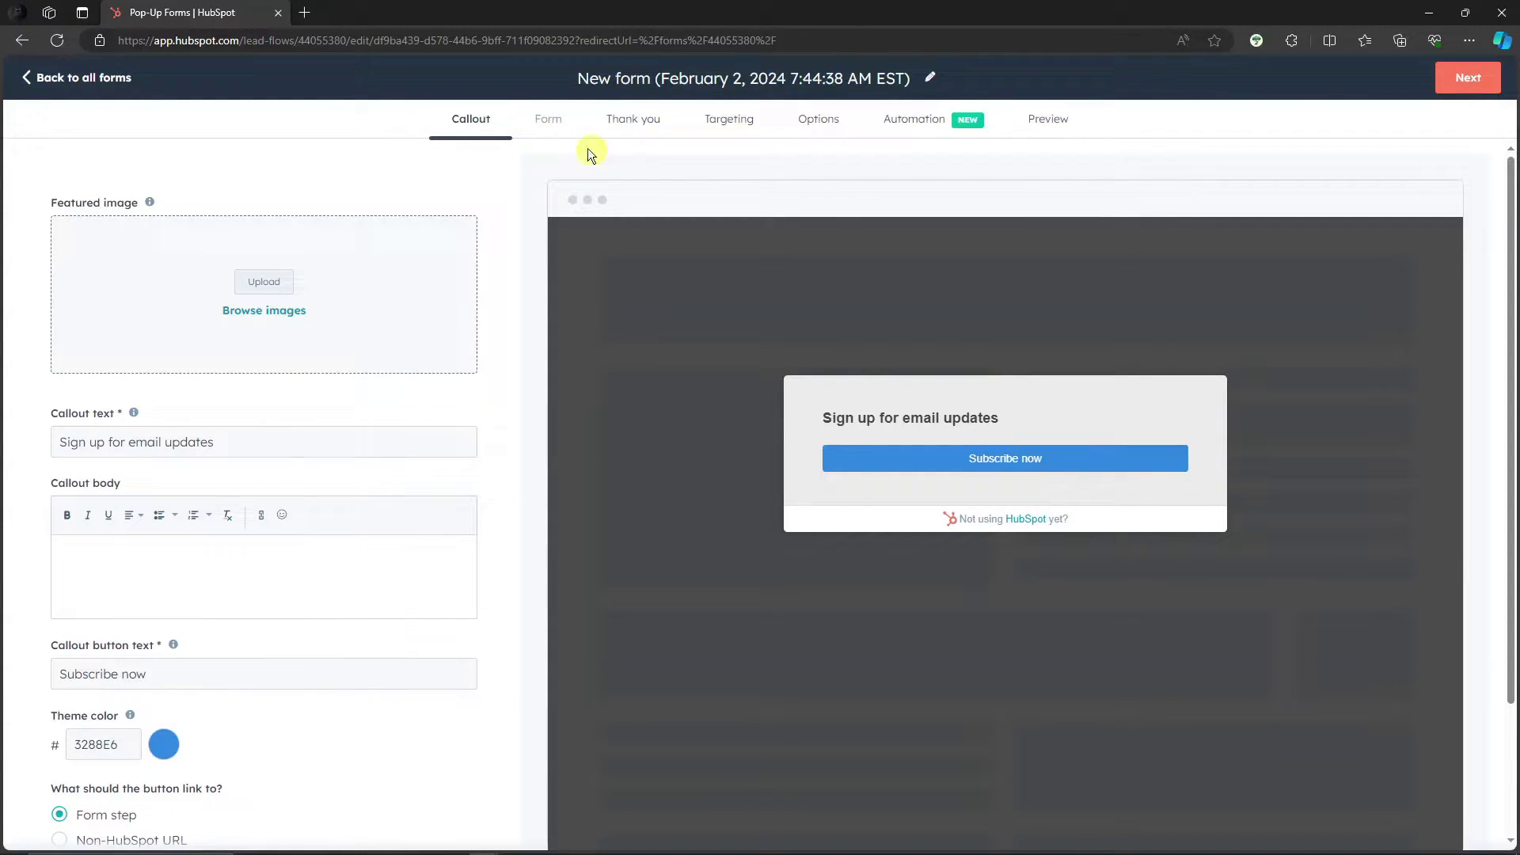
Upload the circular blue-and-white surfing sample logo from Downloads as the featured image.
scroll(505, 402, down, 1)
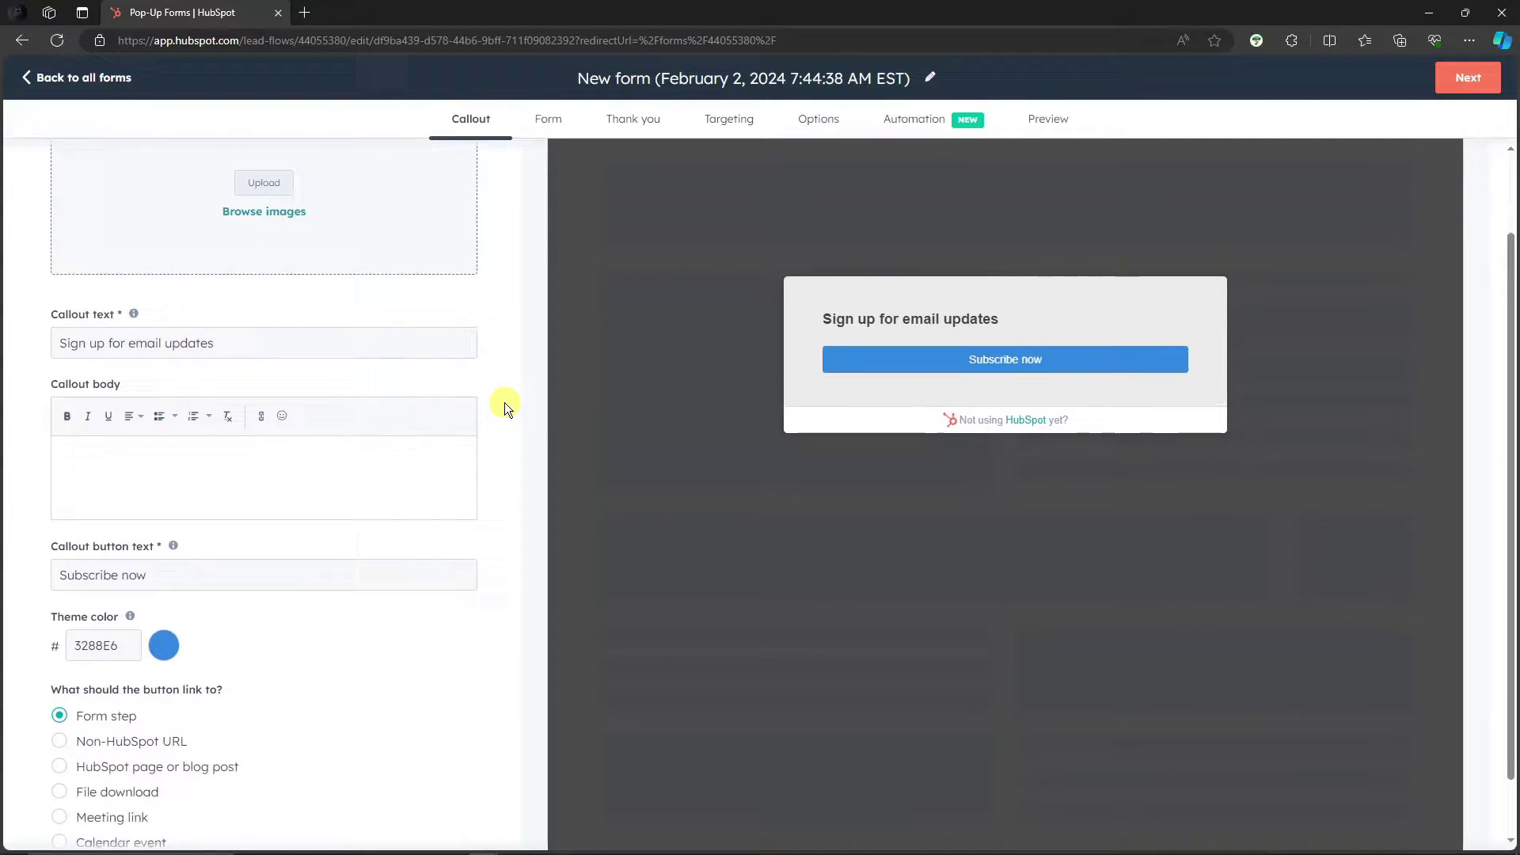
scroll(505, 400, up, 1)
scroll(505, 399, down, 2)
scroll(504, 398, up, 2)
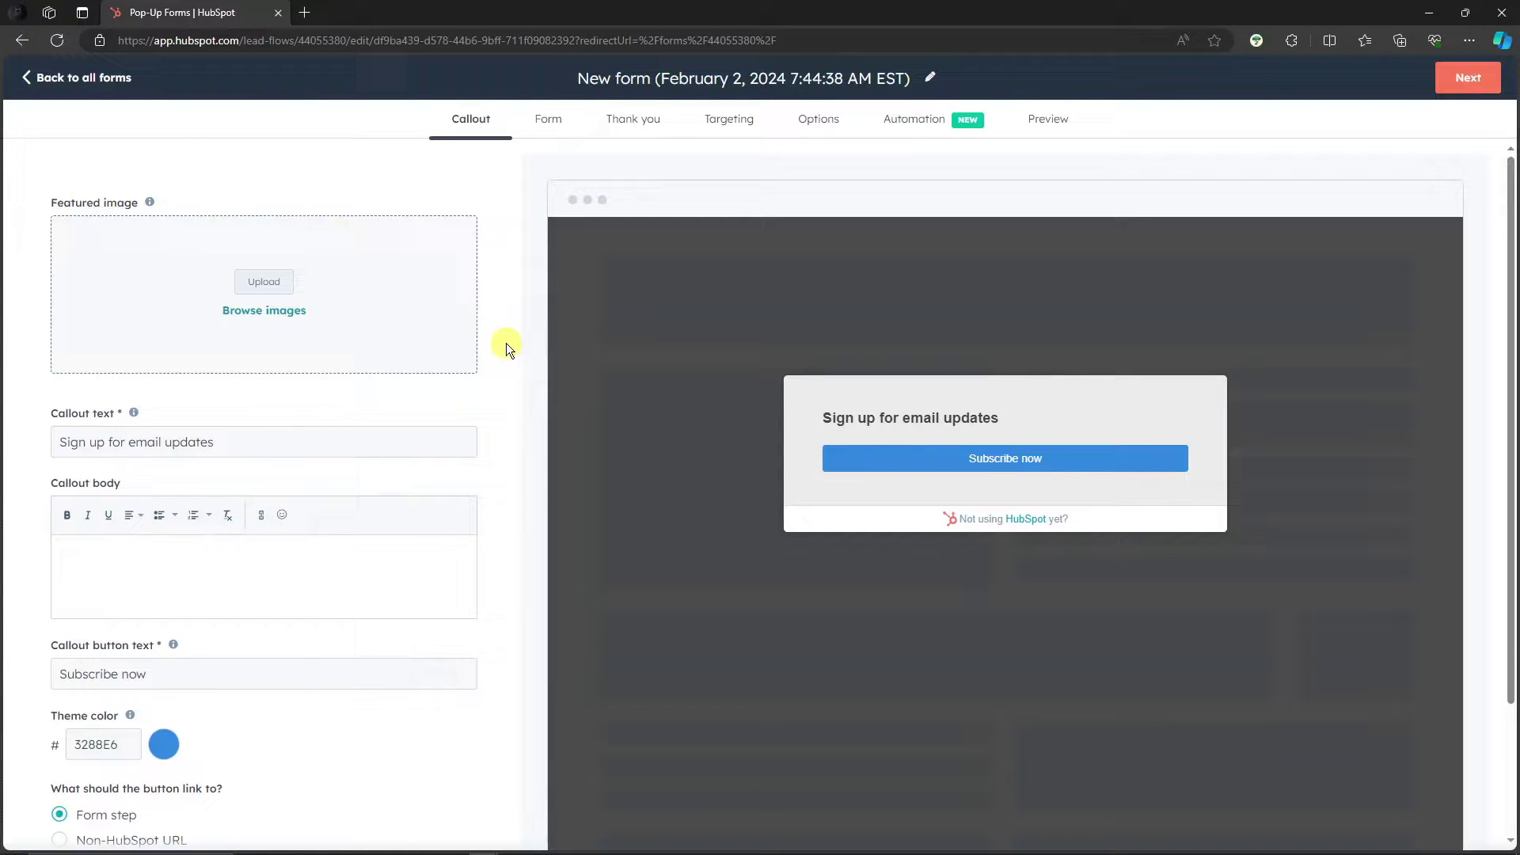
scroll(507, 338, down, 2)
scroll(511, 339, up, 2)
click(463, 298)
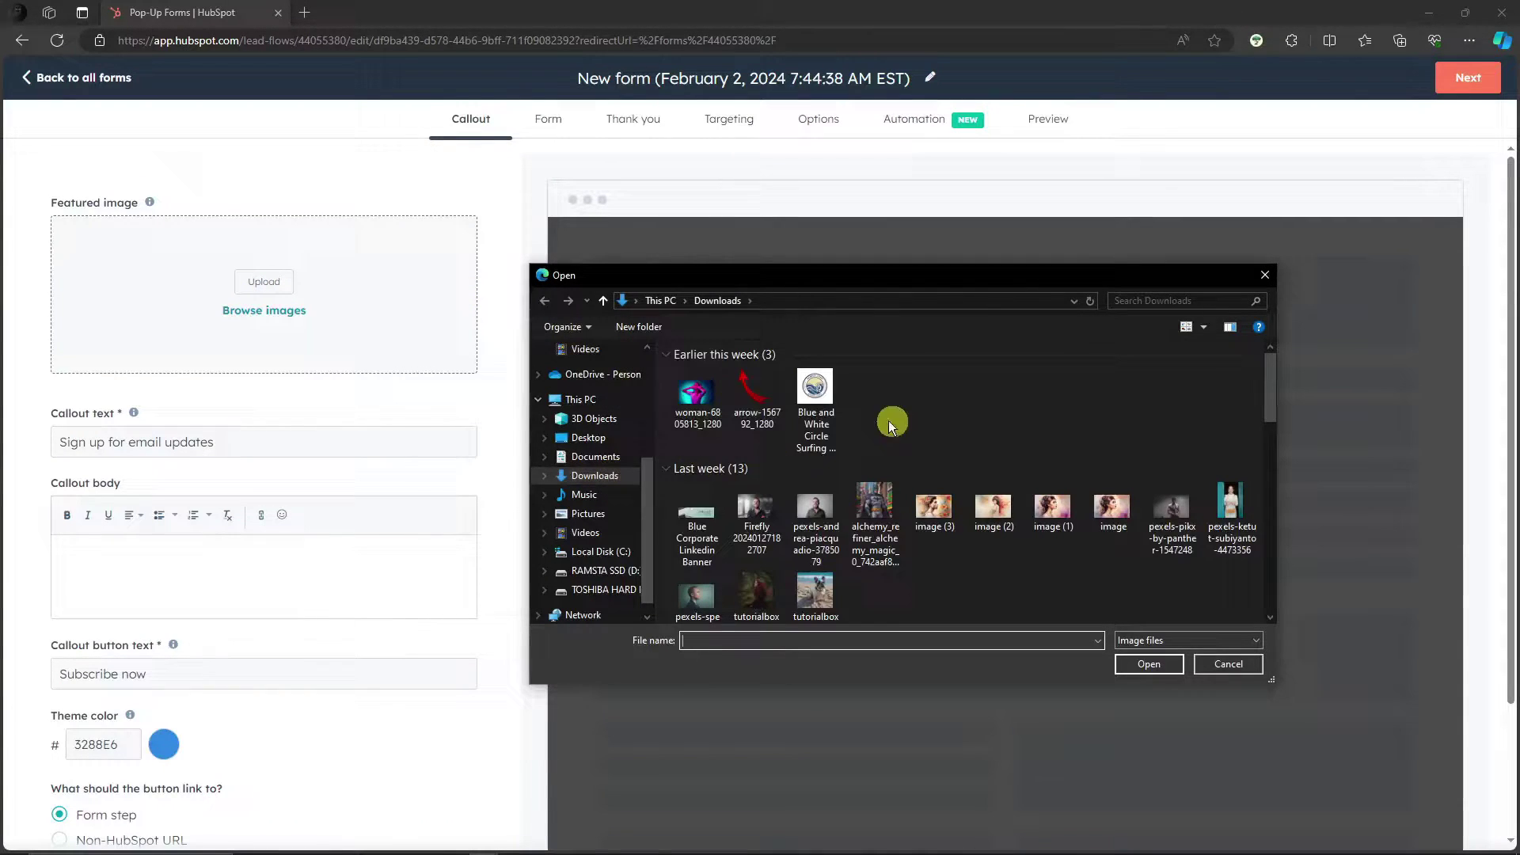
double_click(827, 396)
scroll(491, 382, down, 5)
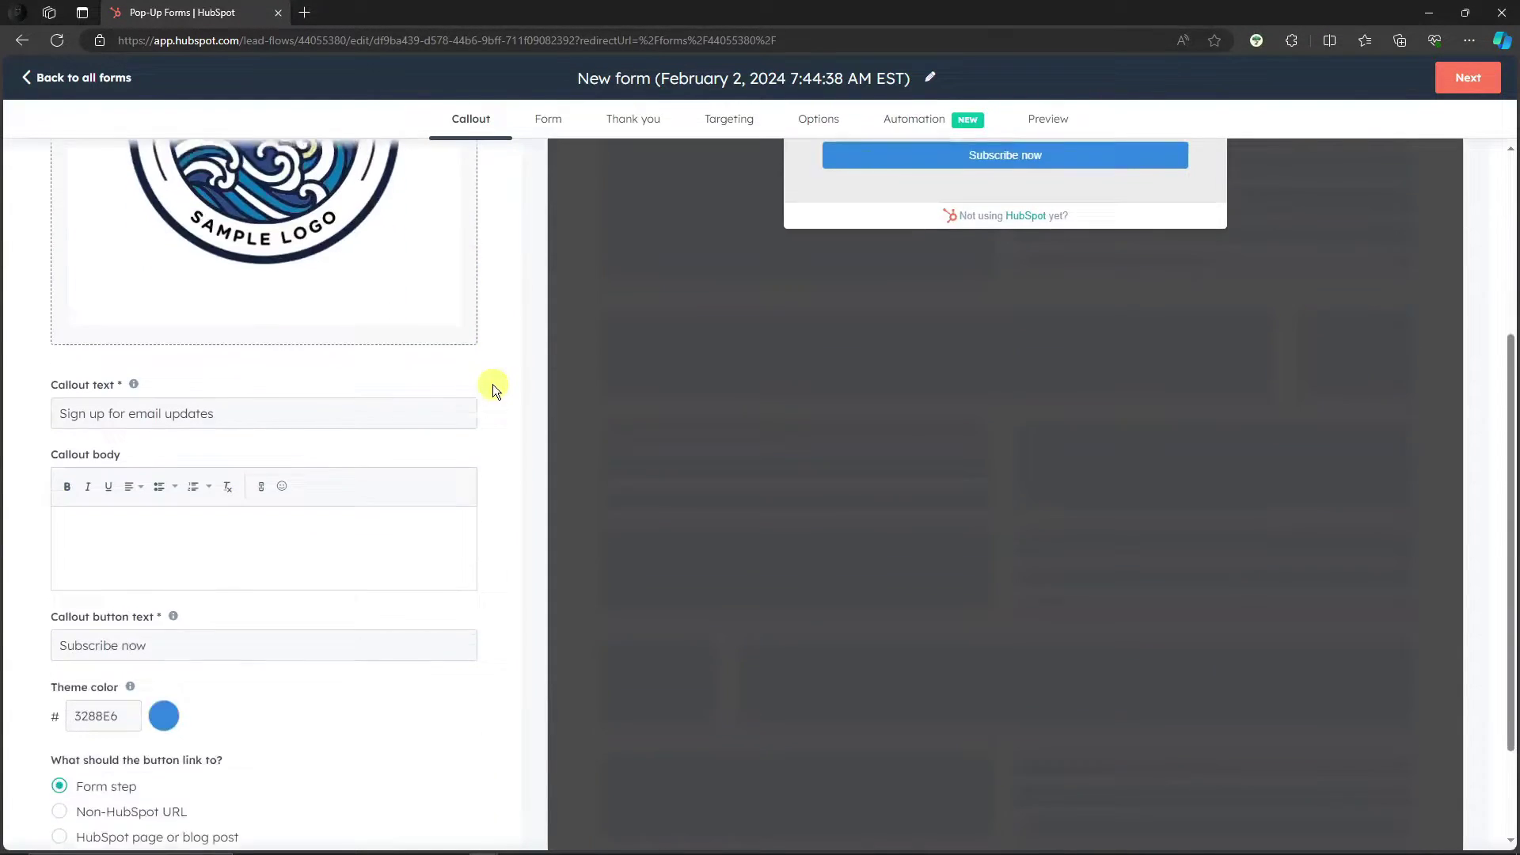
Append 'and free credits.' to the 'Sign up for email updates' callout text.
drag(268, 296, 37, 291)
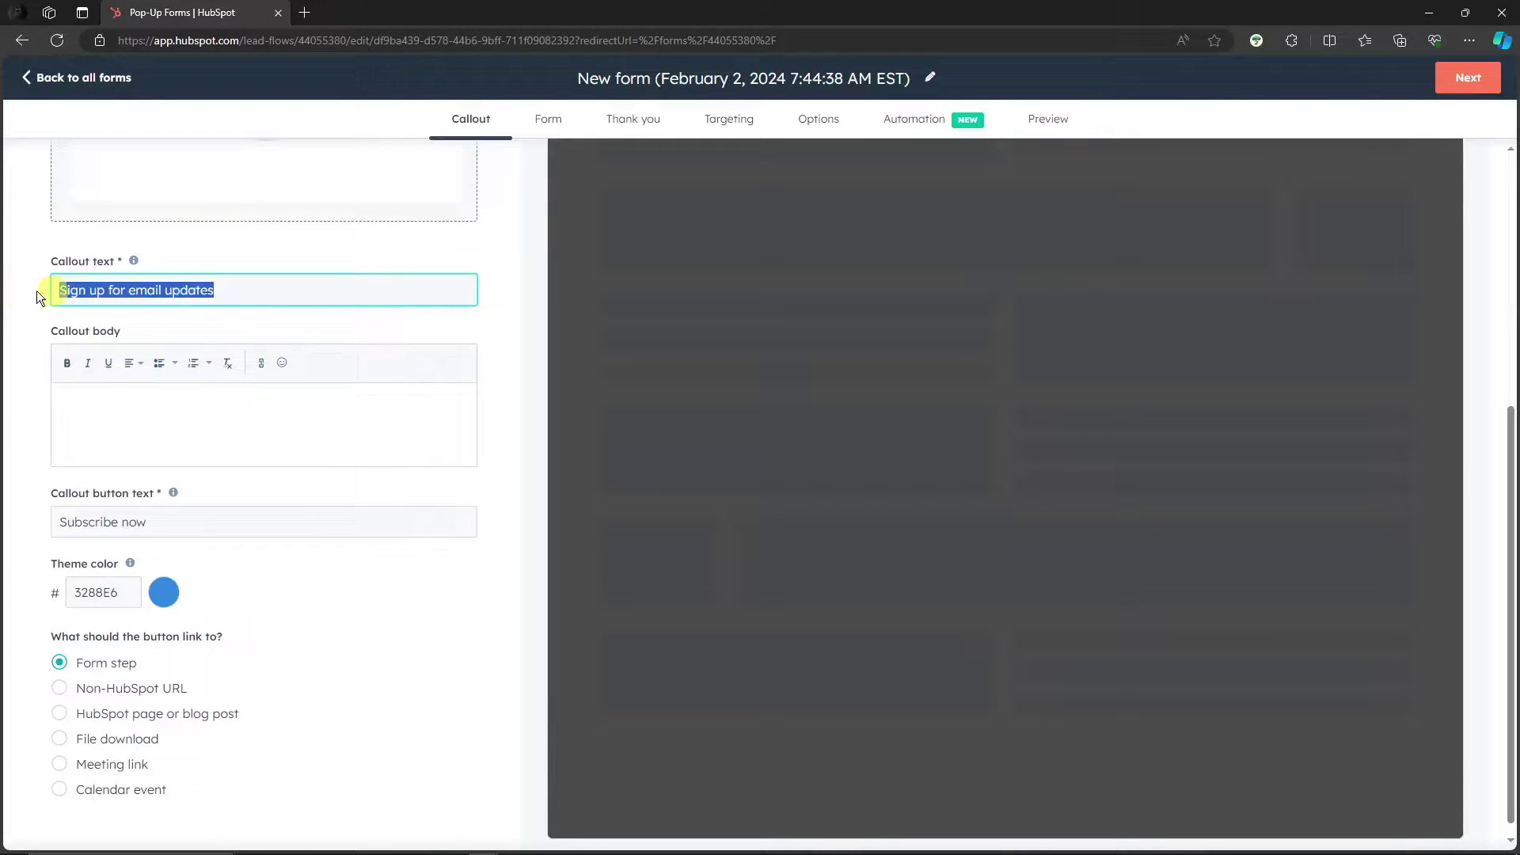
click(248, 292)
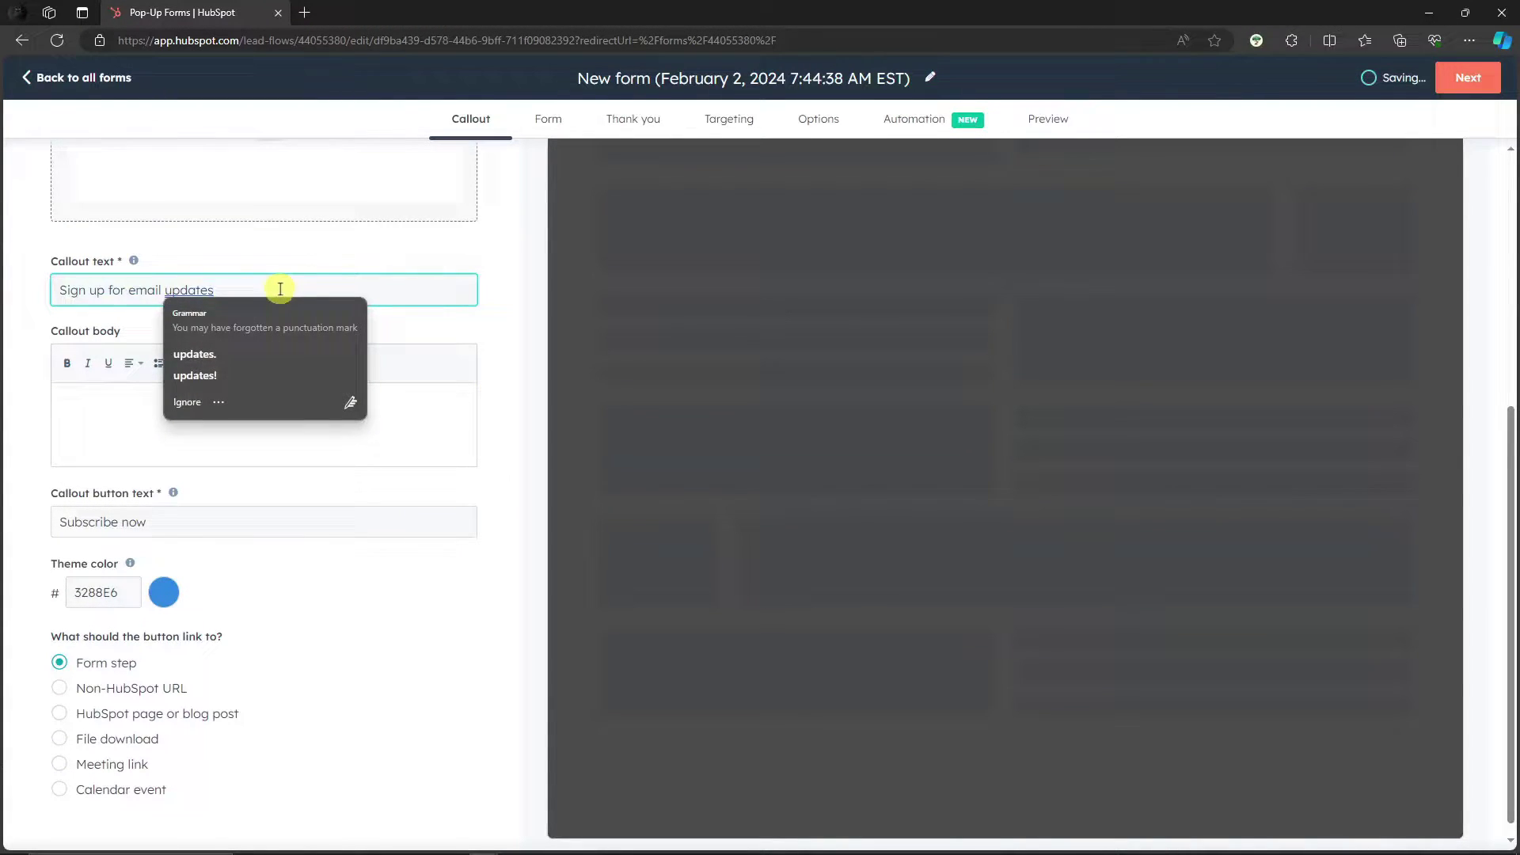
drag(281, 290, 17, 296)
key(End)
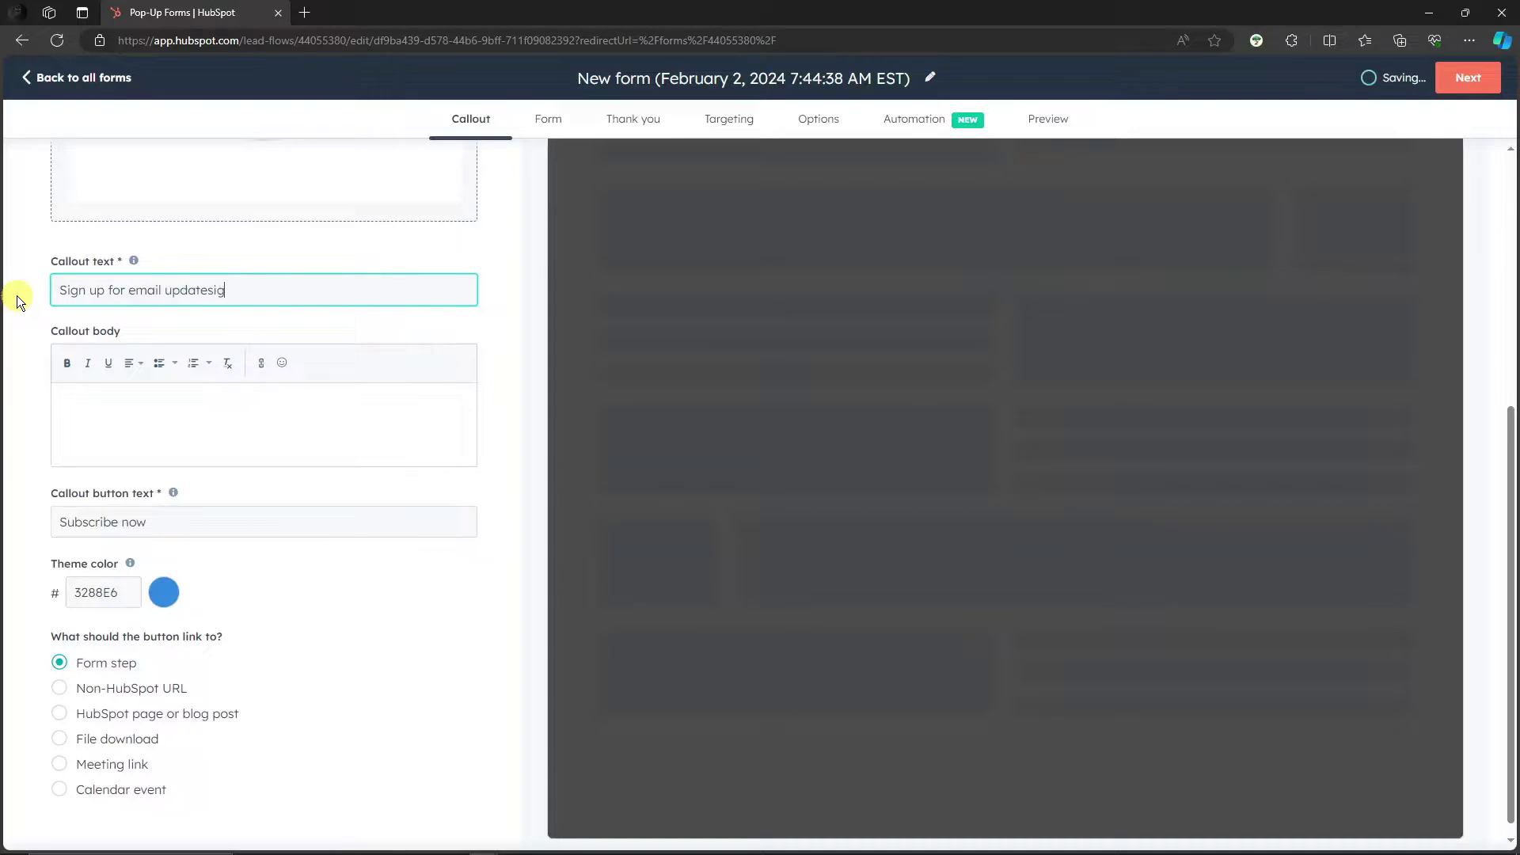
text(and free credits.)
Write 'Sample callout body' in the Callout body editor.
click(328, 405)
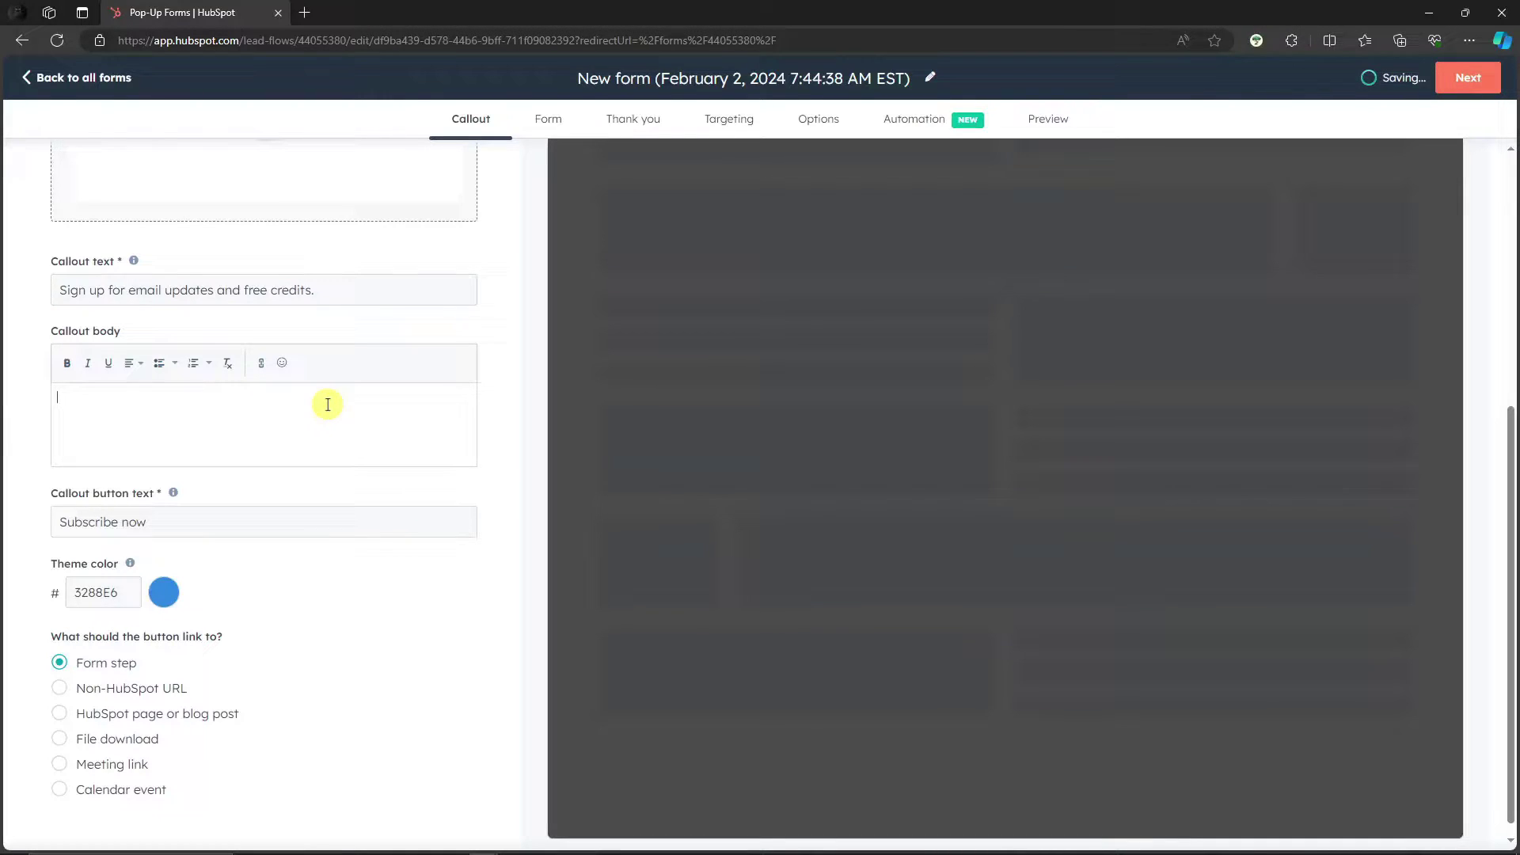
text(Sample)
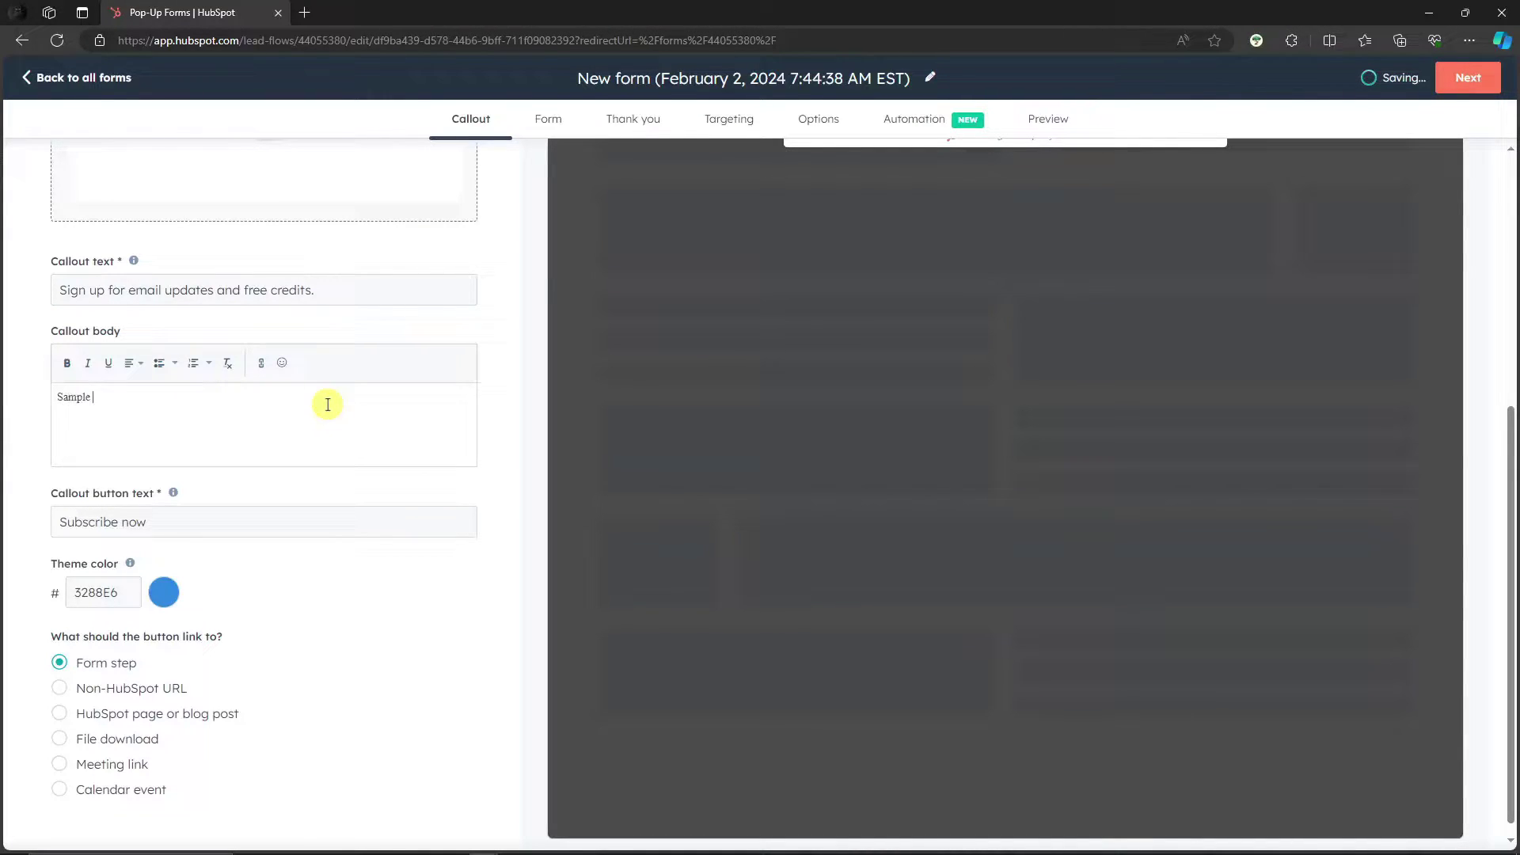
text( callout body)
scroll(183, 486, up, 3)
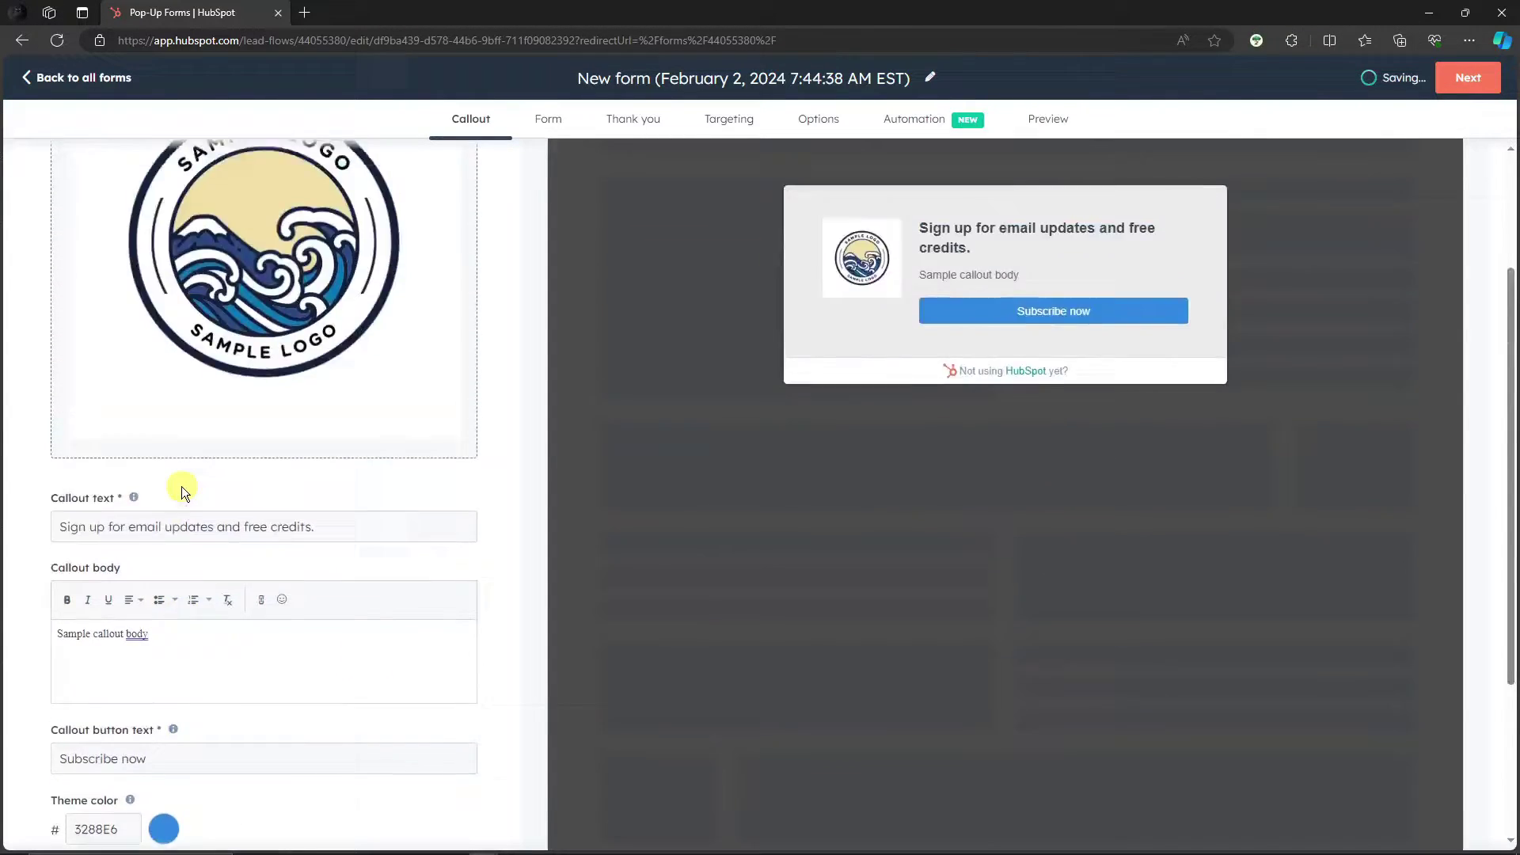
scroll(194, 412, up, 2)
scroll(204, 369, down, 5)
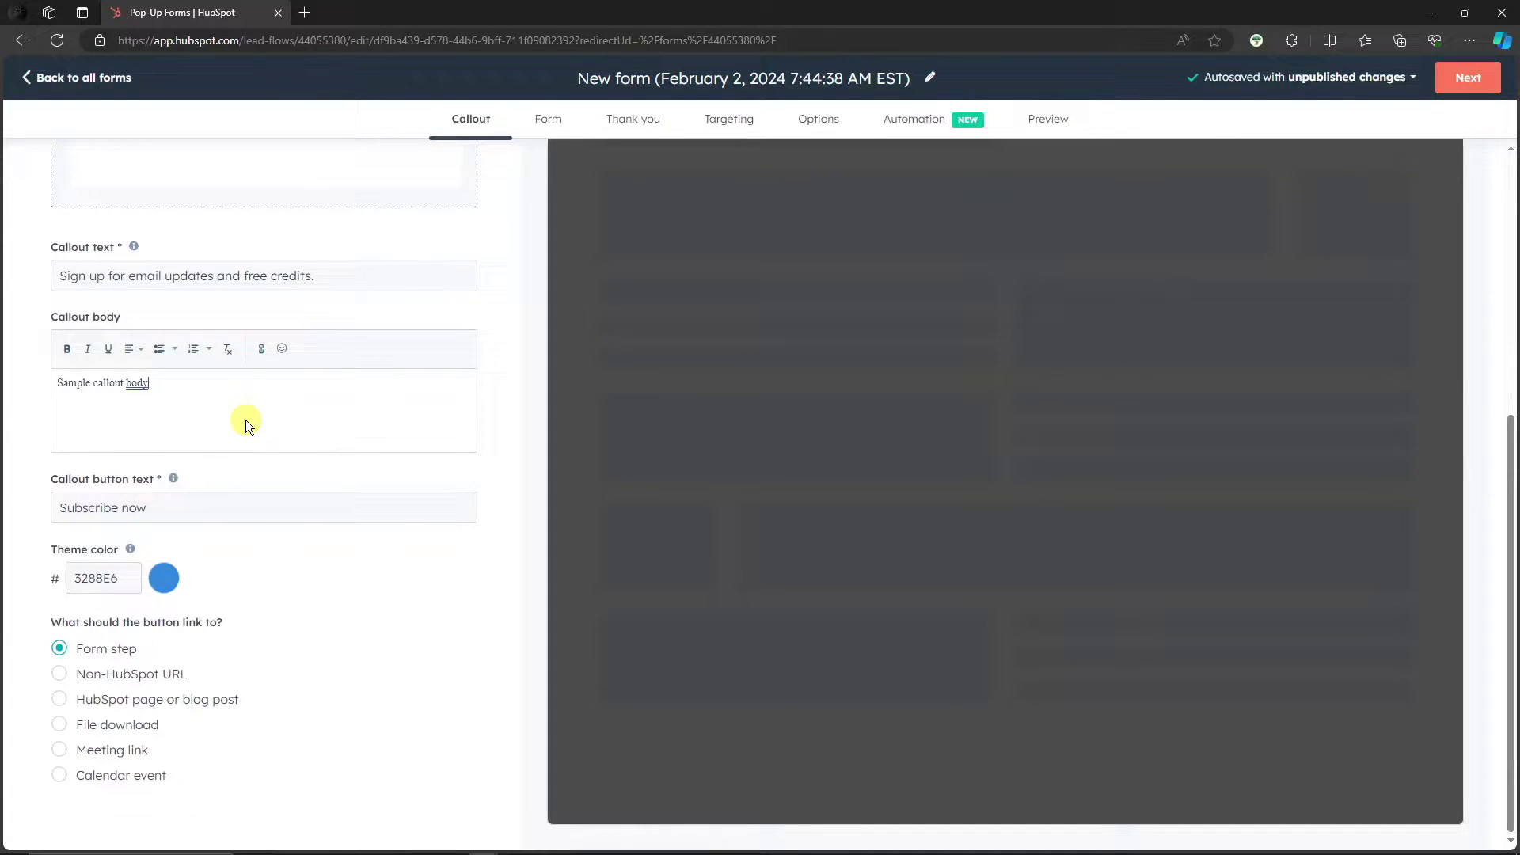
End the callout body with a period and set the theme colour to red FF0201.
text(.)
click(164, 579)
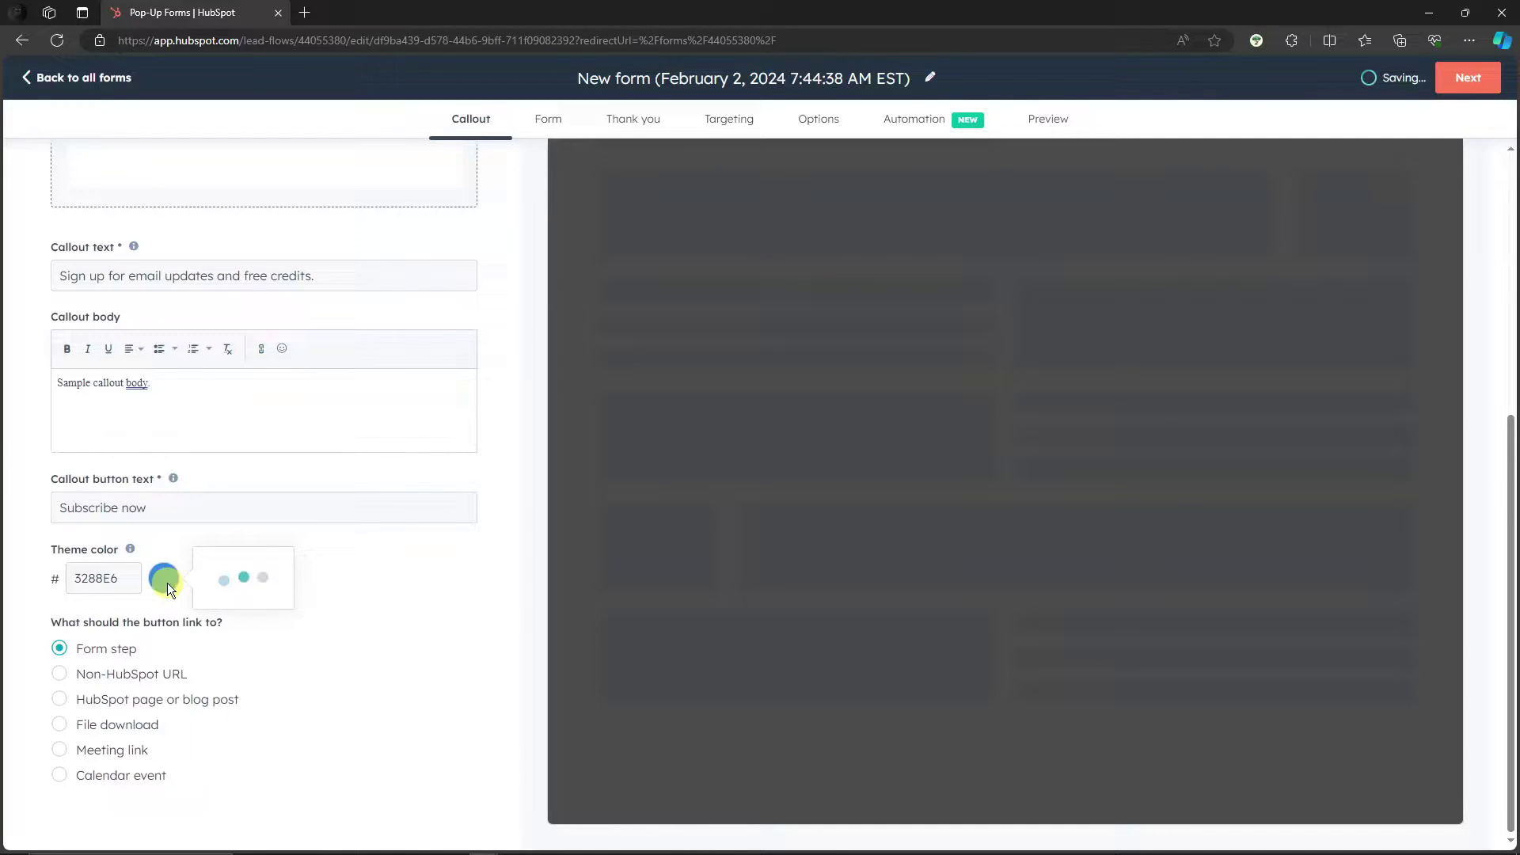
click(239, 525)
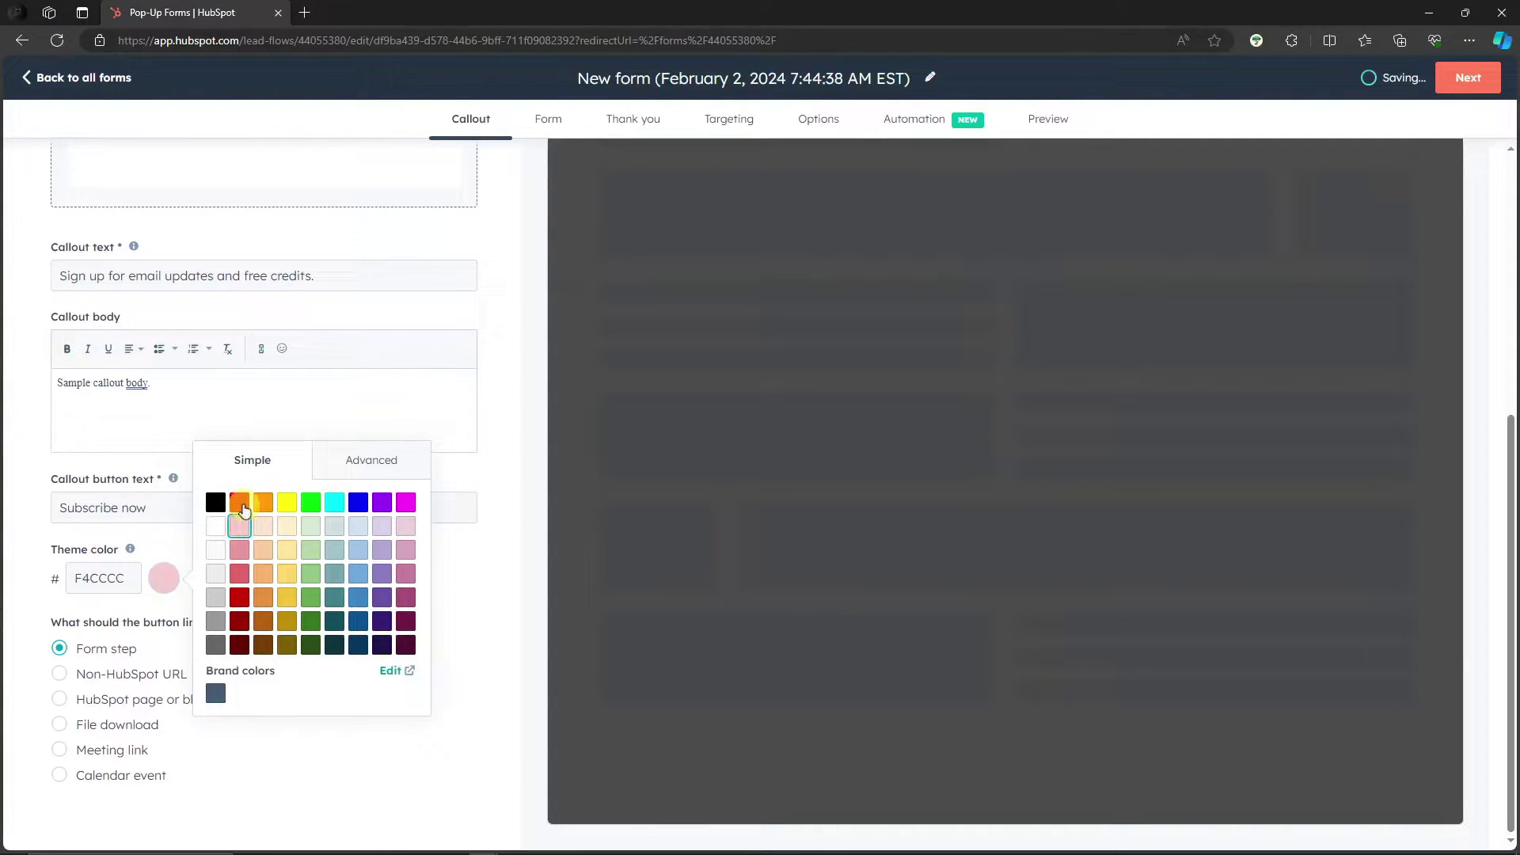
click(241, 503)
click(354, 464)
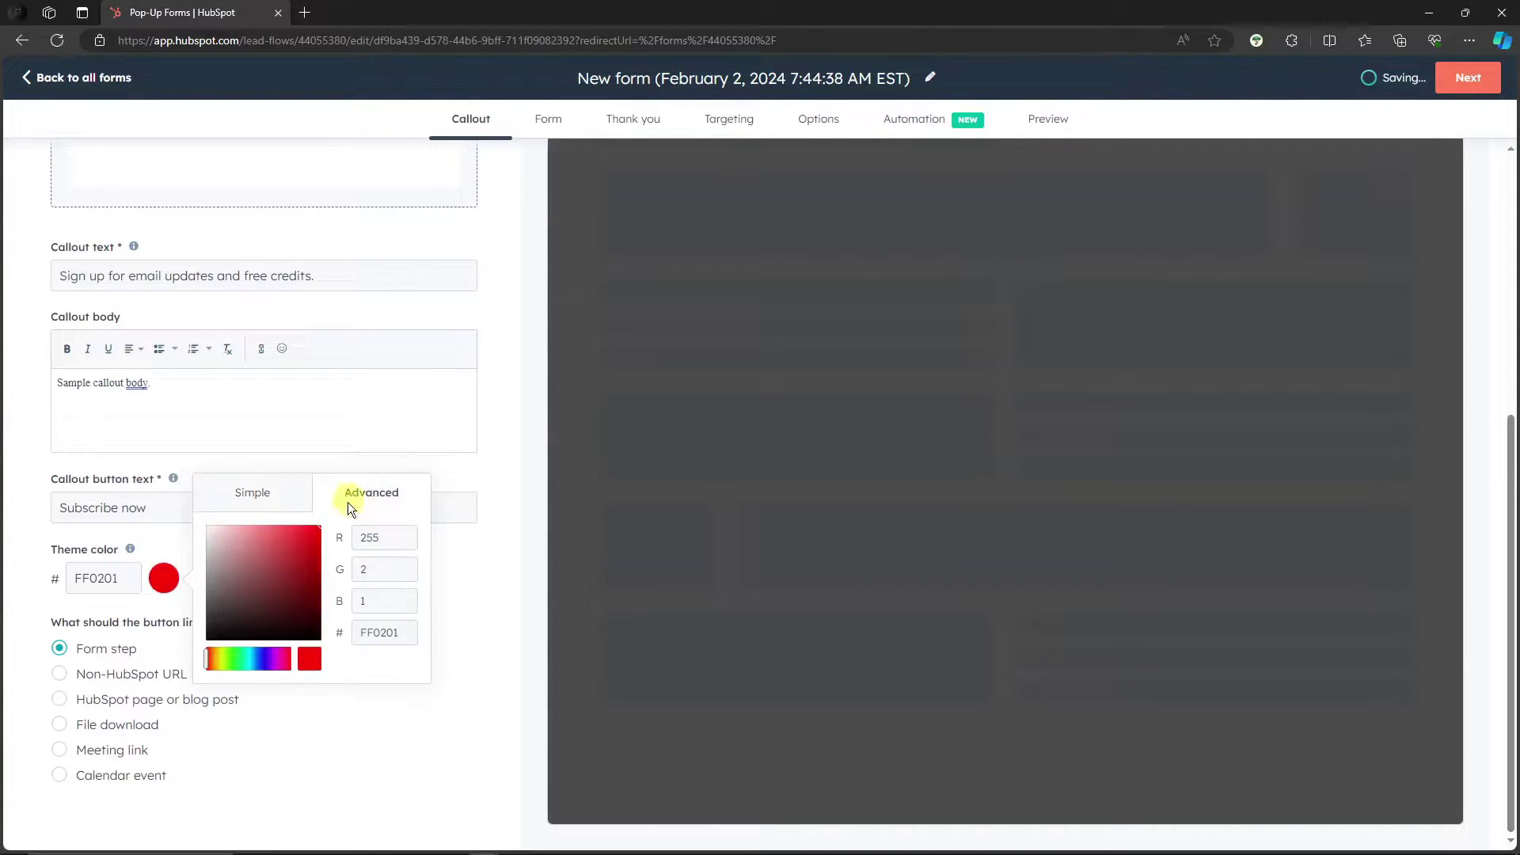
click(315, 526)
click(284, 497)
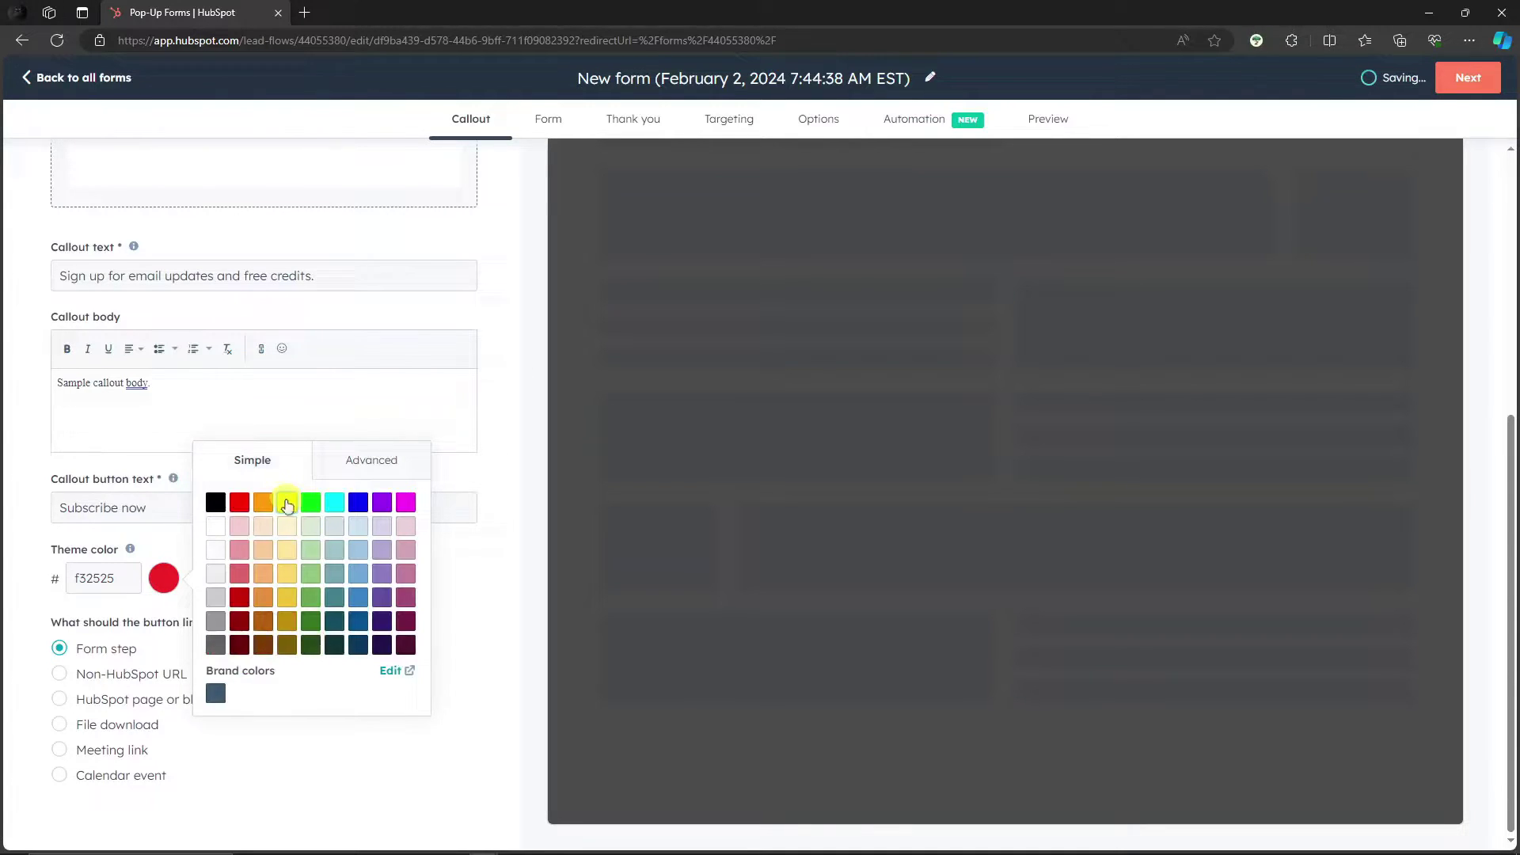
click(247, 500)
click(506, 543)
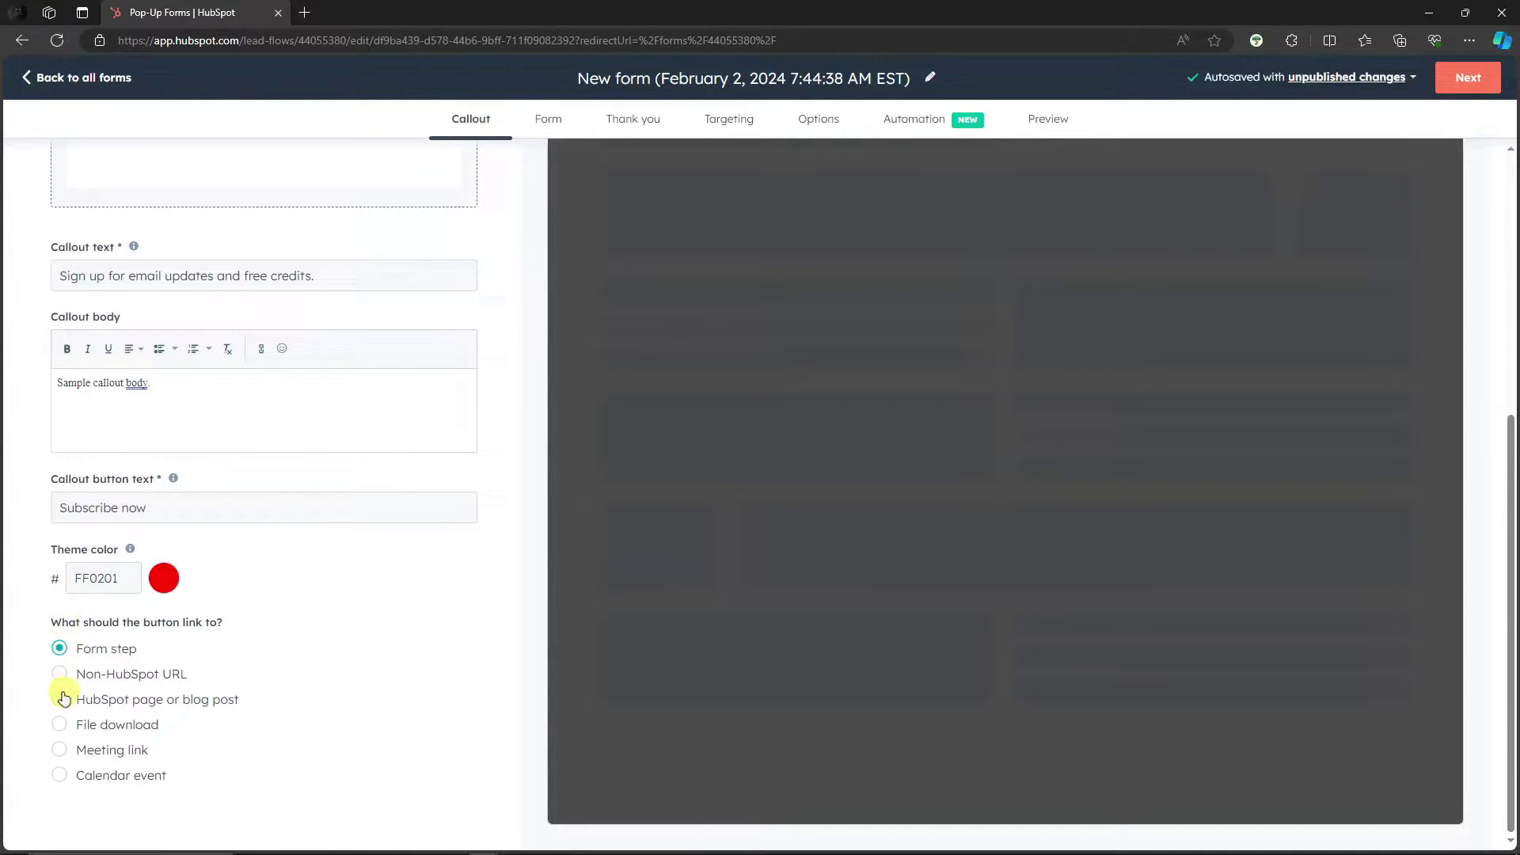
Try the button's file download, meeting link and calendar event action options.
click(60, 723)
scroll(65, 742, down, 1)
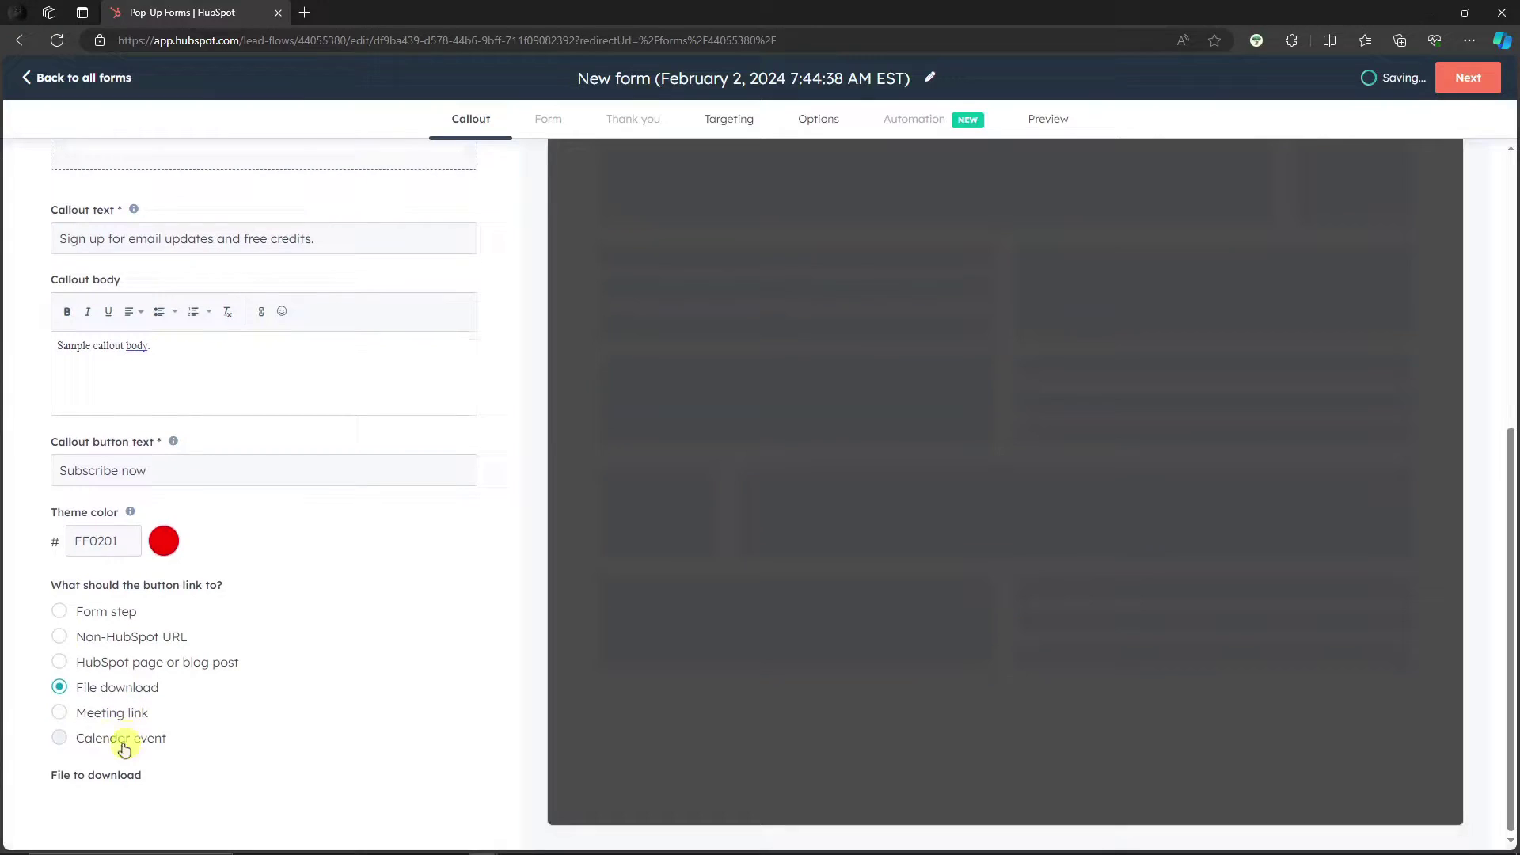
click(65, 715)
click(63, 736)
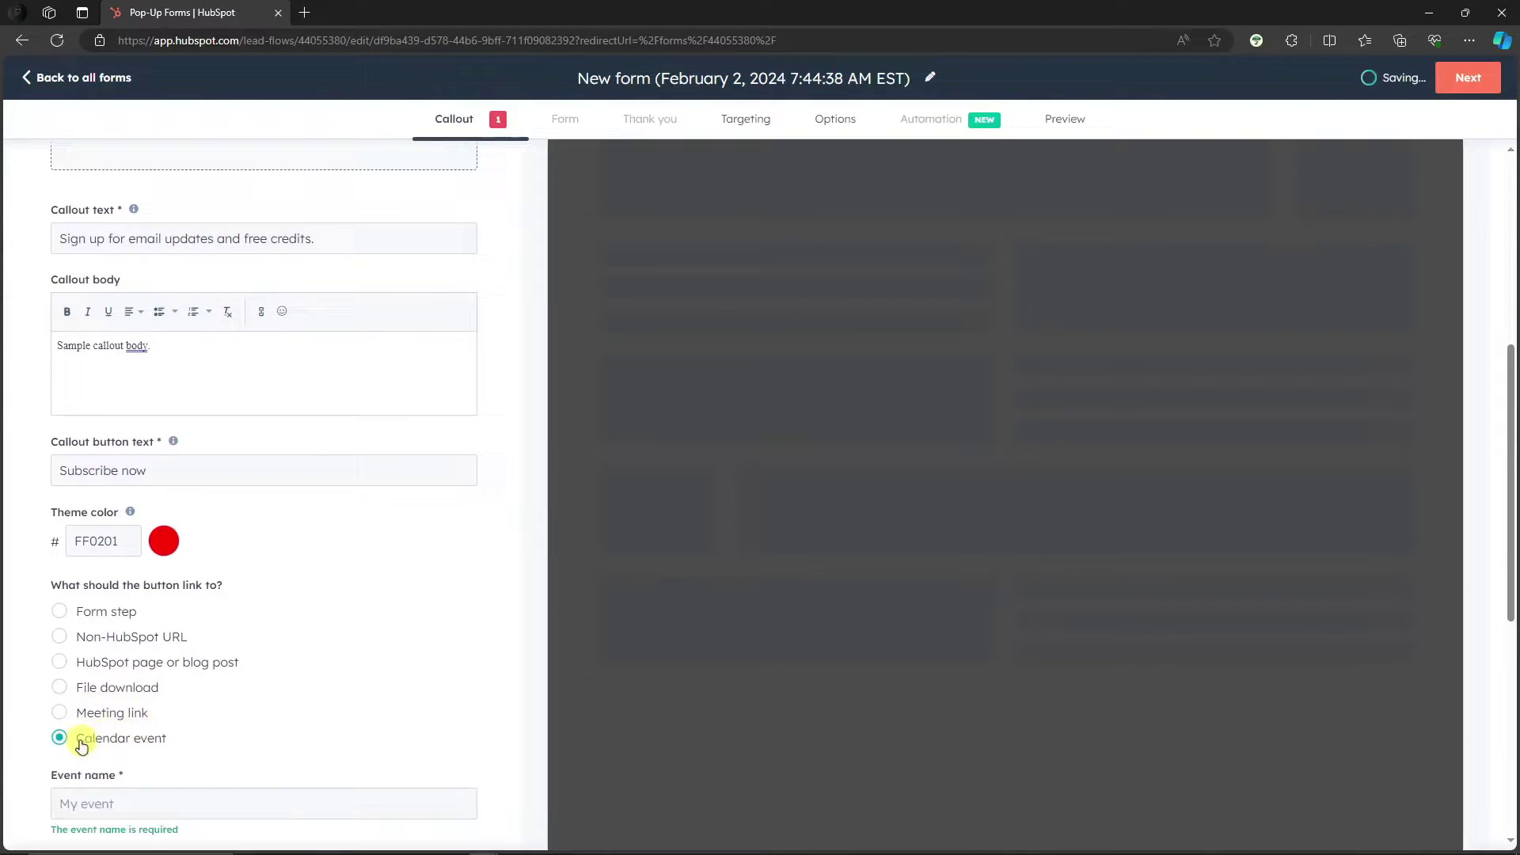
click(64, 715)
click(453, 768)
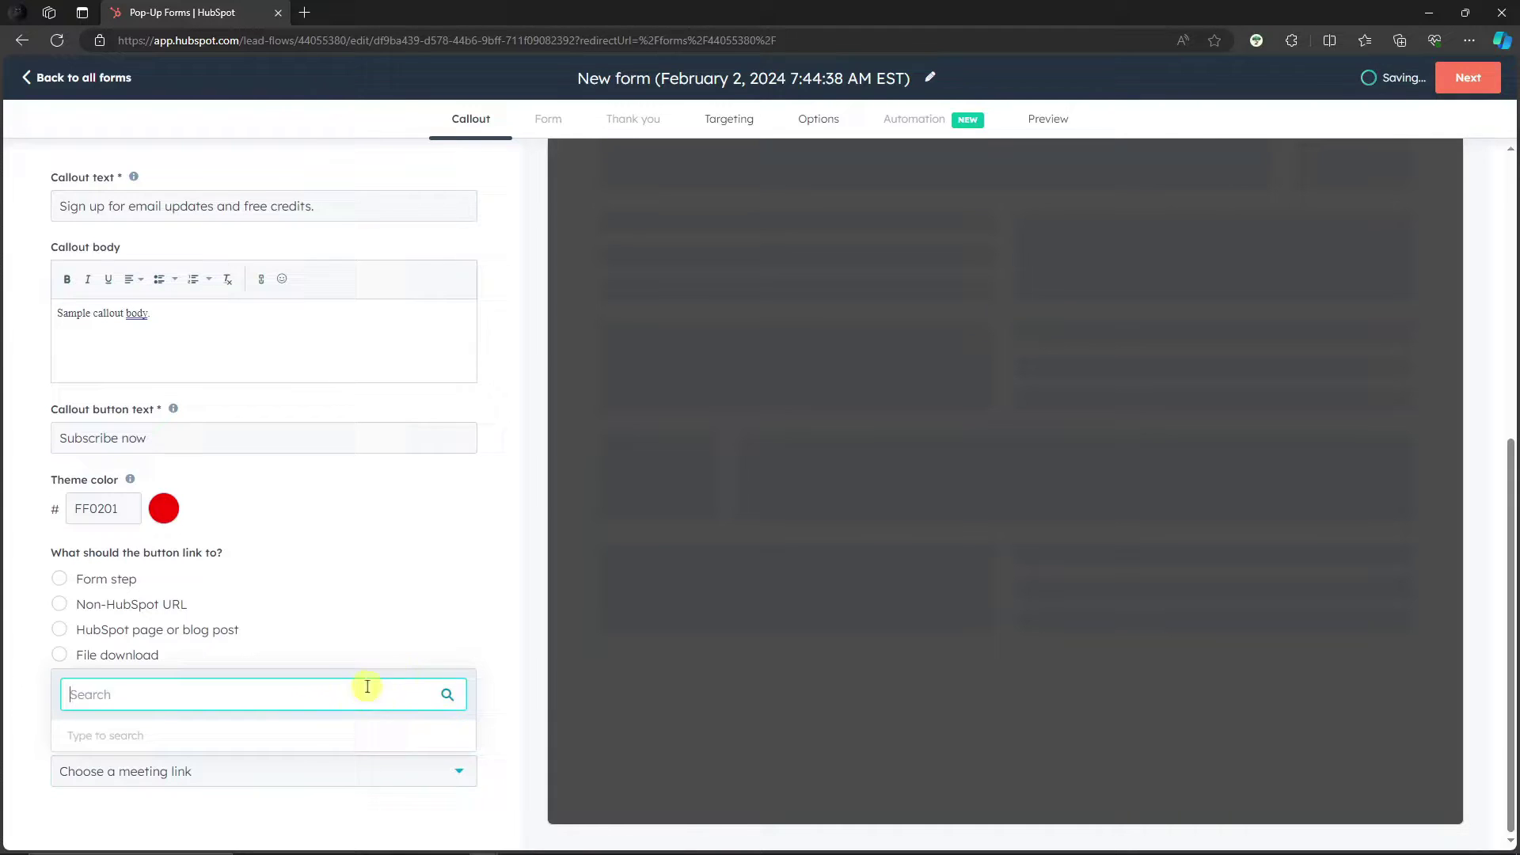
click(468, 624)
click(69, 705)
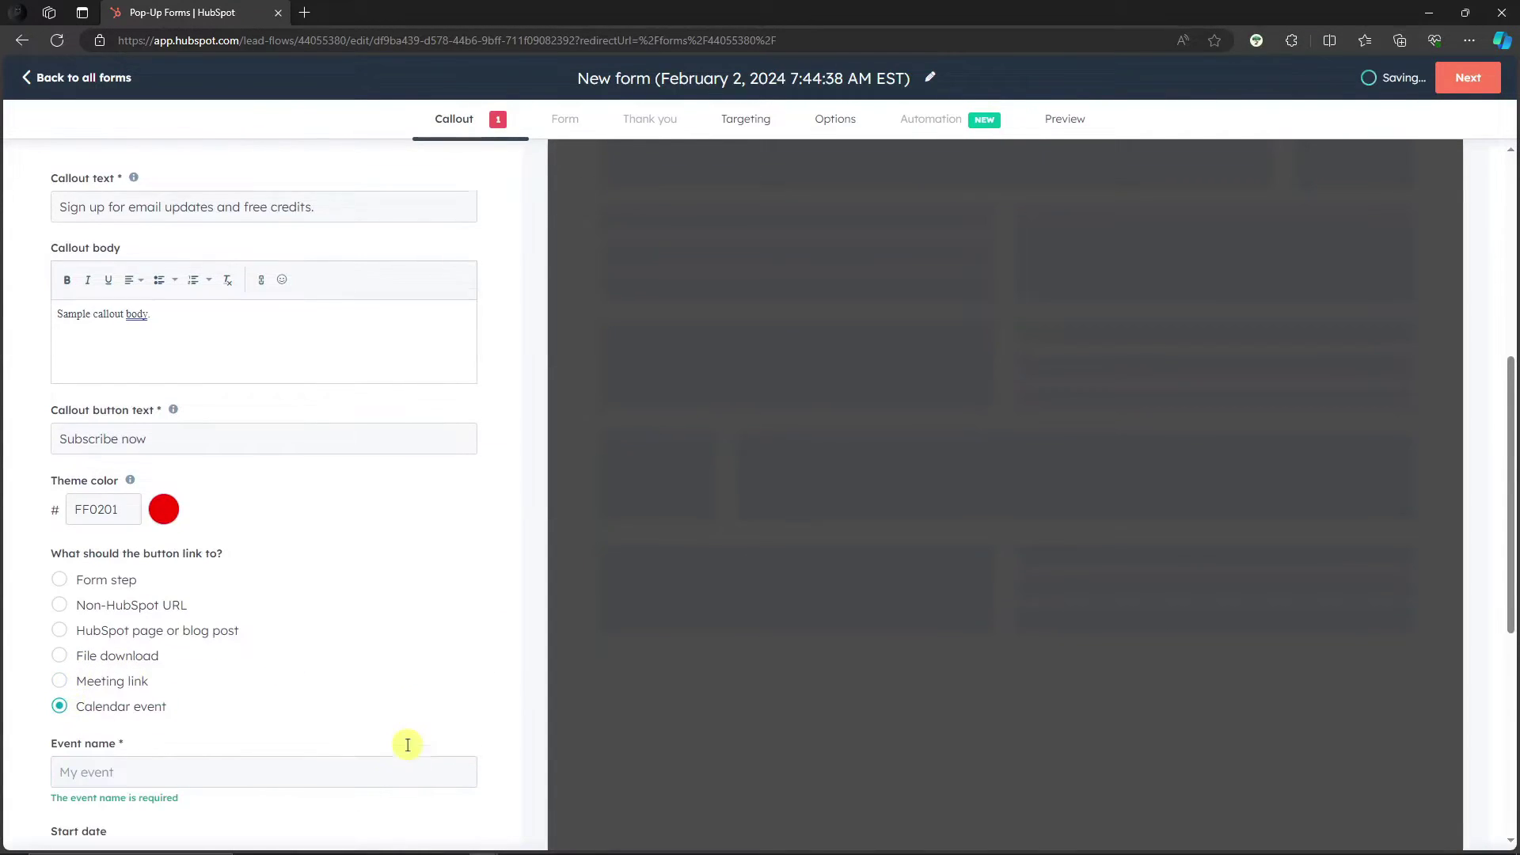
scroll(380, 728, down, 3)
scroll(179, 433, down, 4)
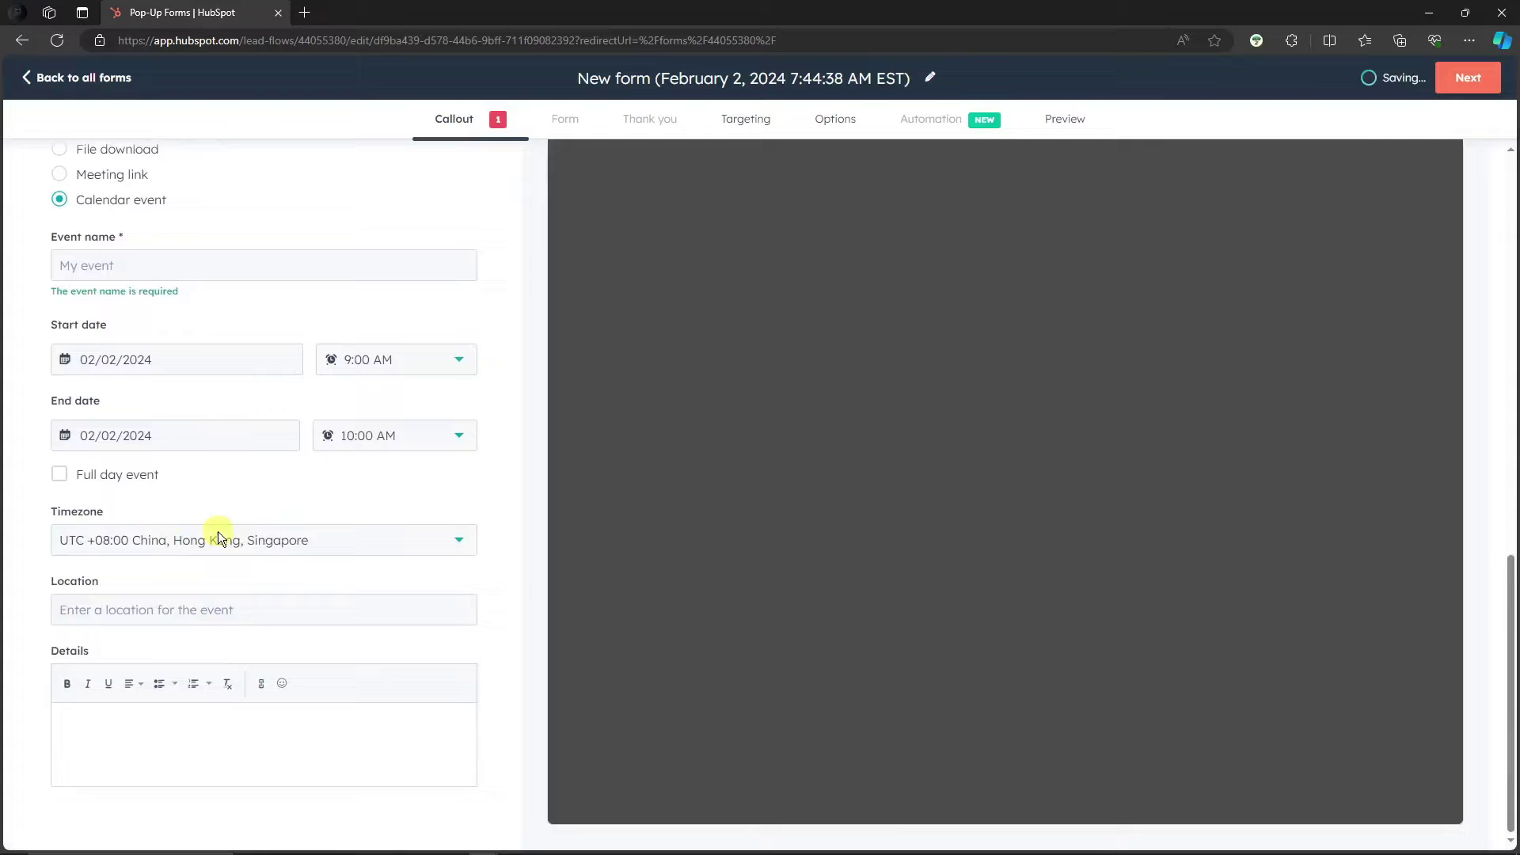
scroll(214, 533, up, 4)
Link the Subscribe now button to the full https YouTube channel URL as a non-HubSpot URL.
click(68, 420)
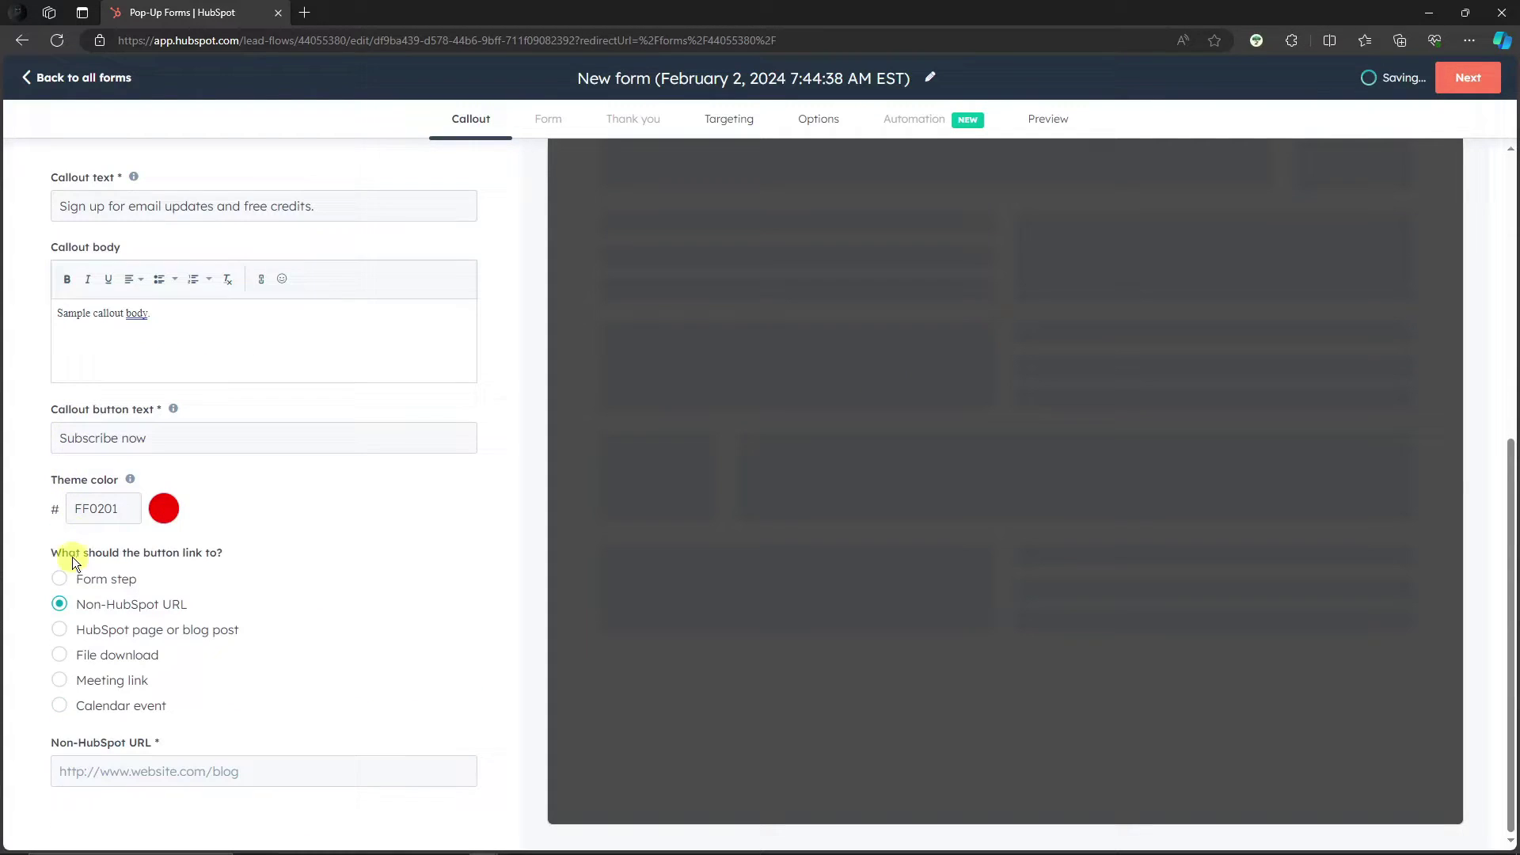
click(269, 774)
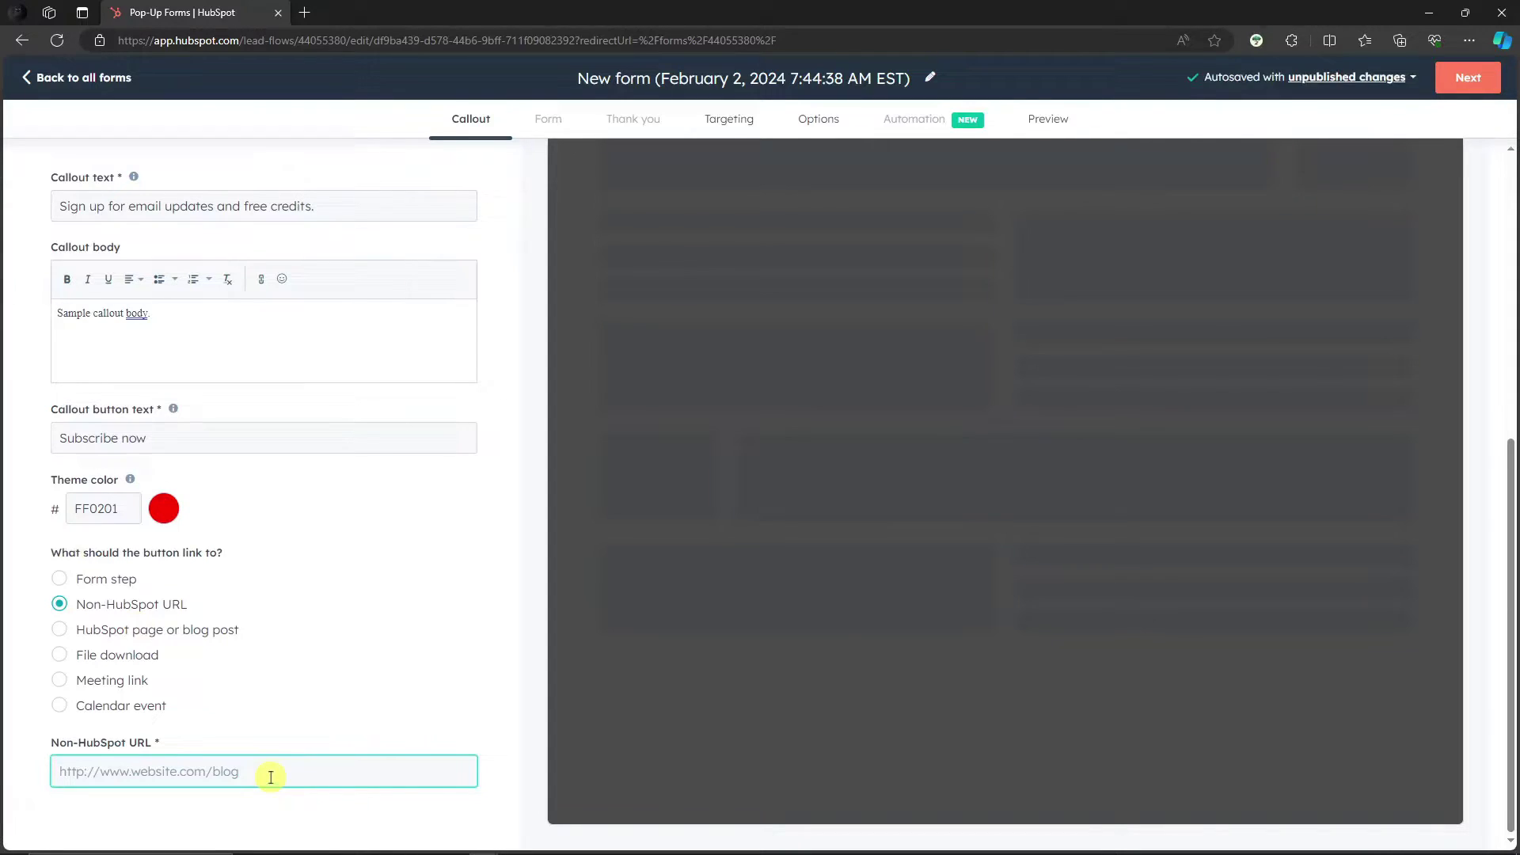
text(youtube.com)
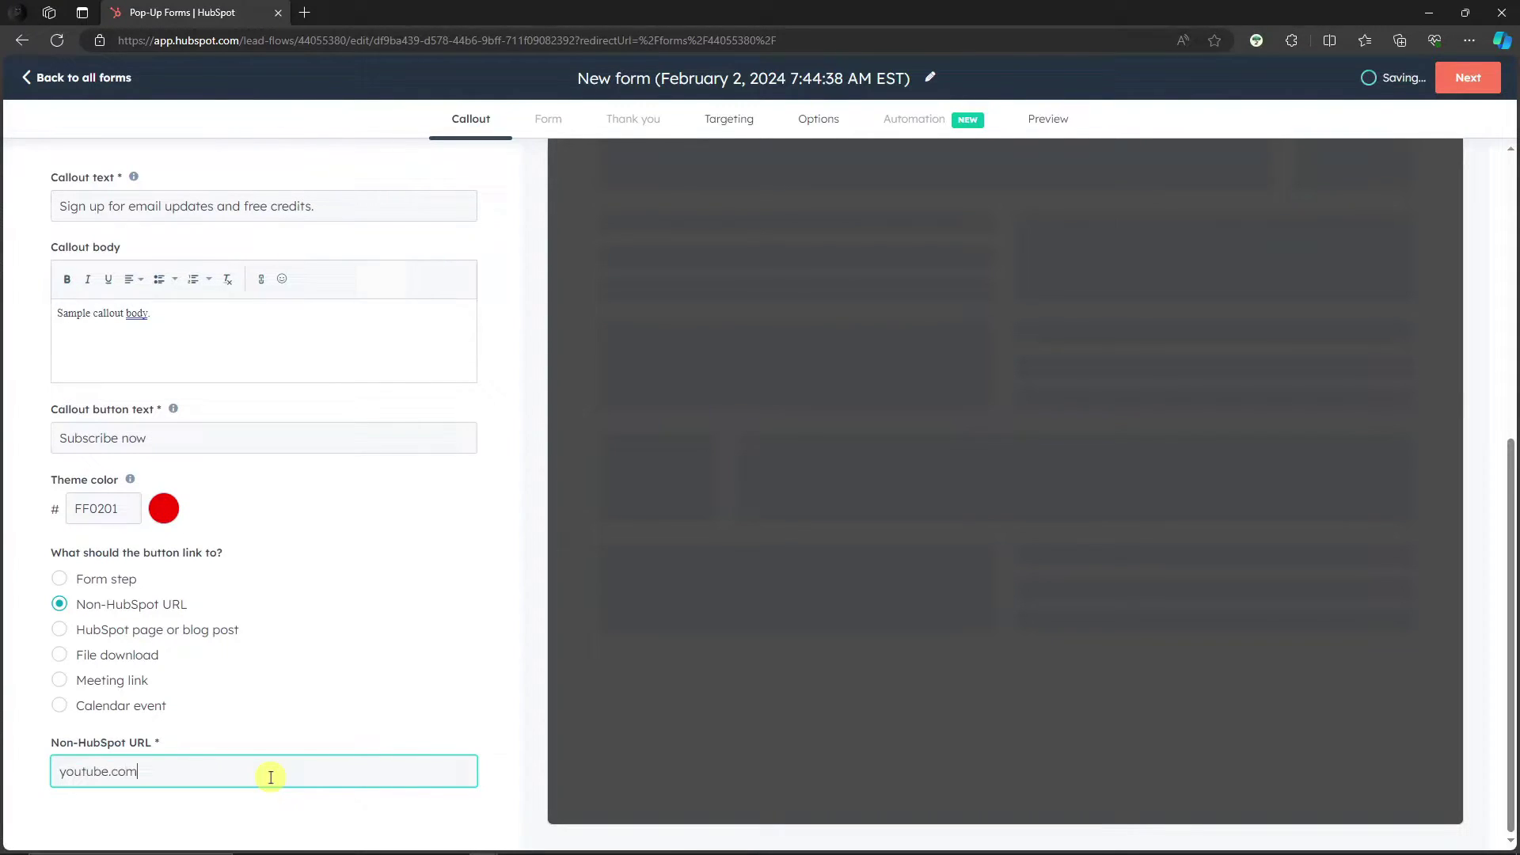
click(479, 698)
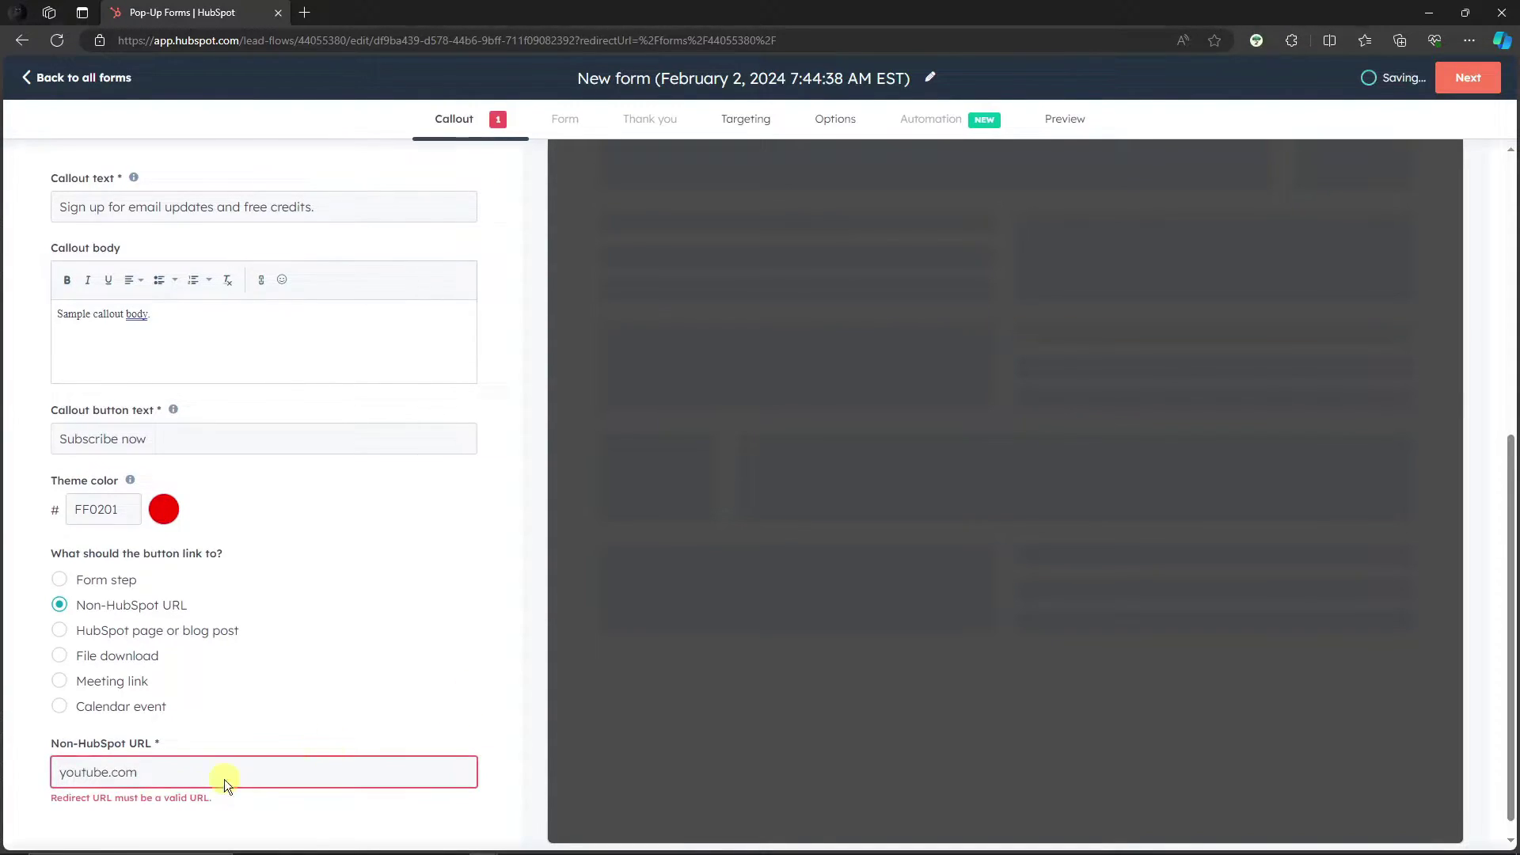
click(59, 774)
text(www.)
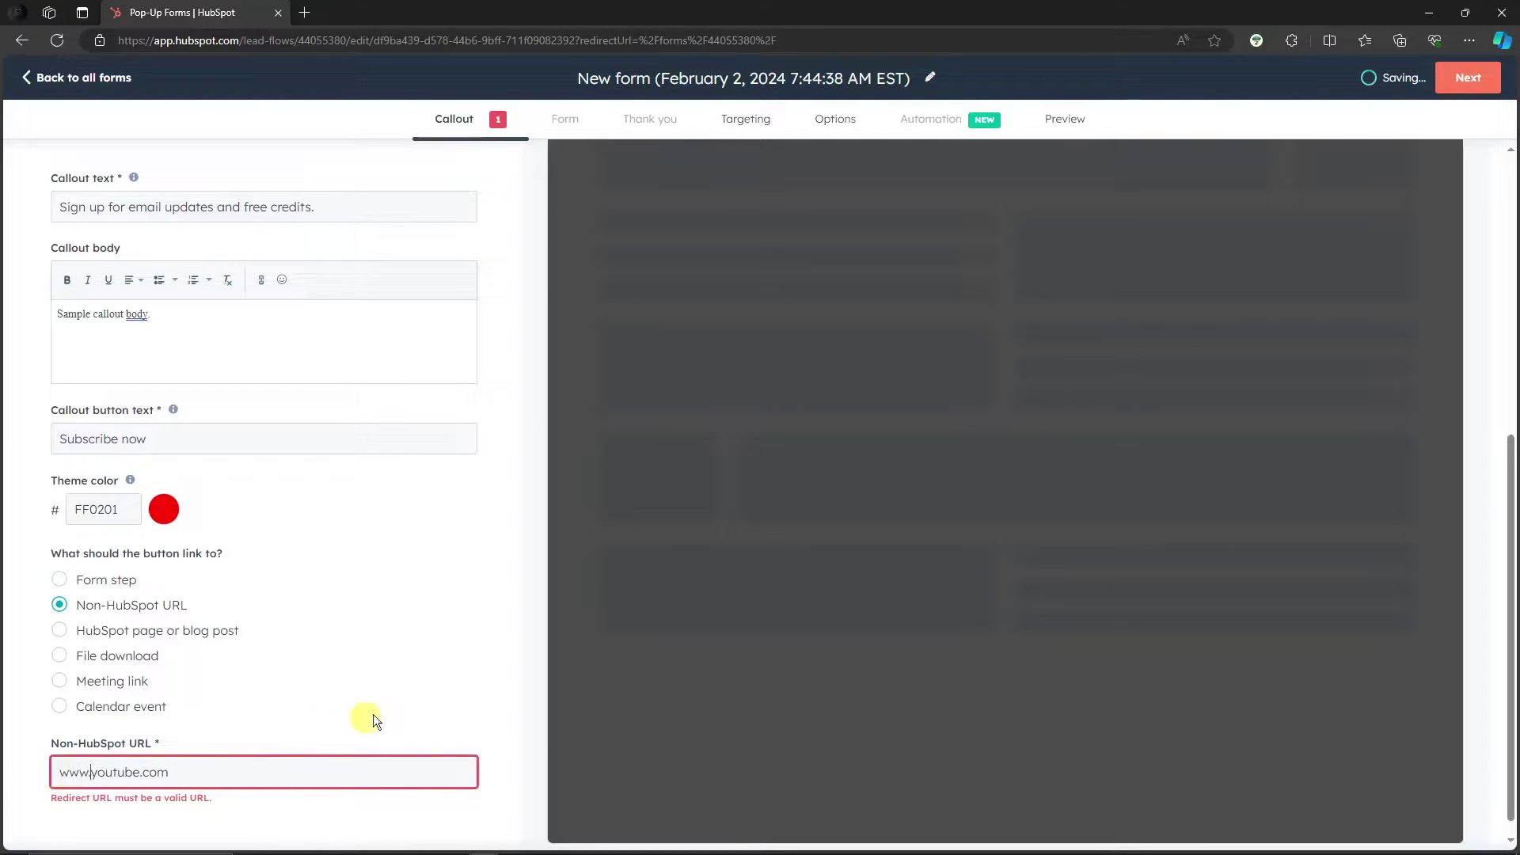
click(467, 674)
triple_click(305, 771)
key(BackSpace)
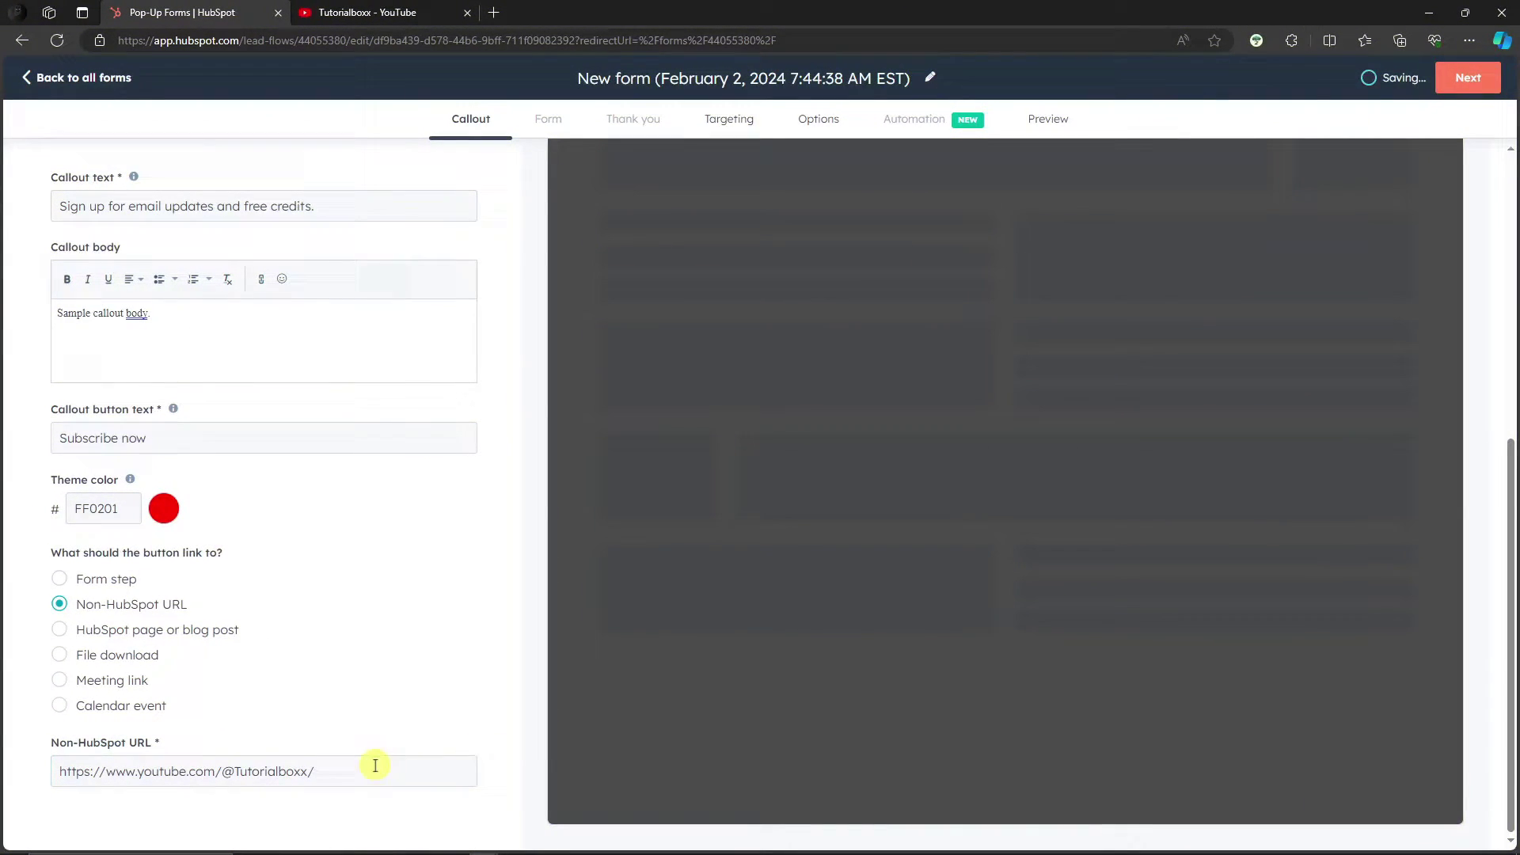
drag(372, 763, 91, 737)
click(477, 706)
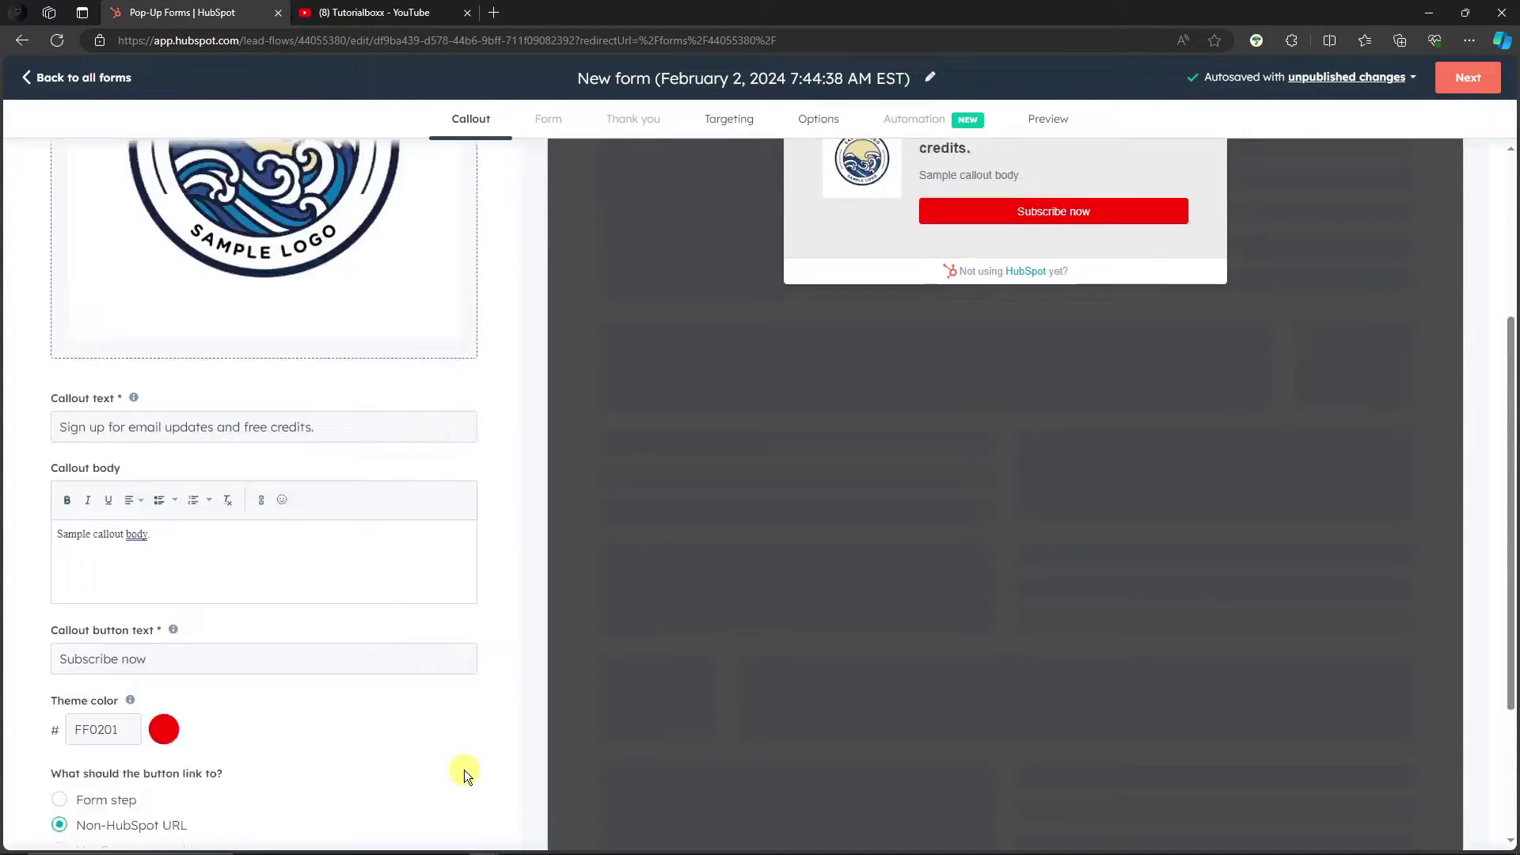
scroll(192, 467, up, 6)
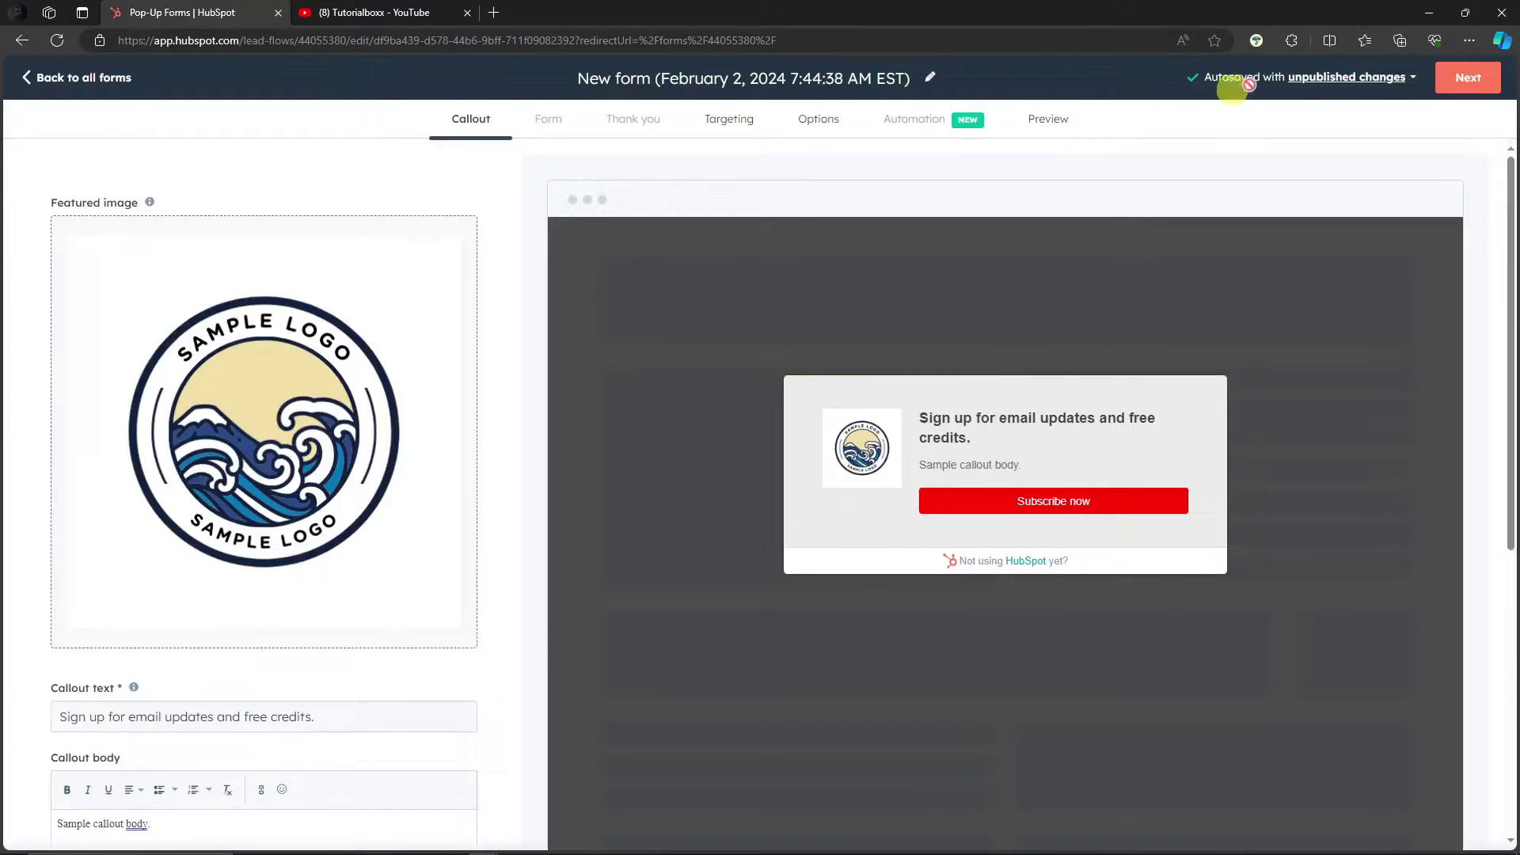
Open Targeting and check the Website URL condition and page-matching dropdowns.
click(1460, 89)
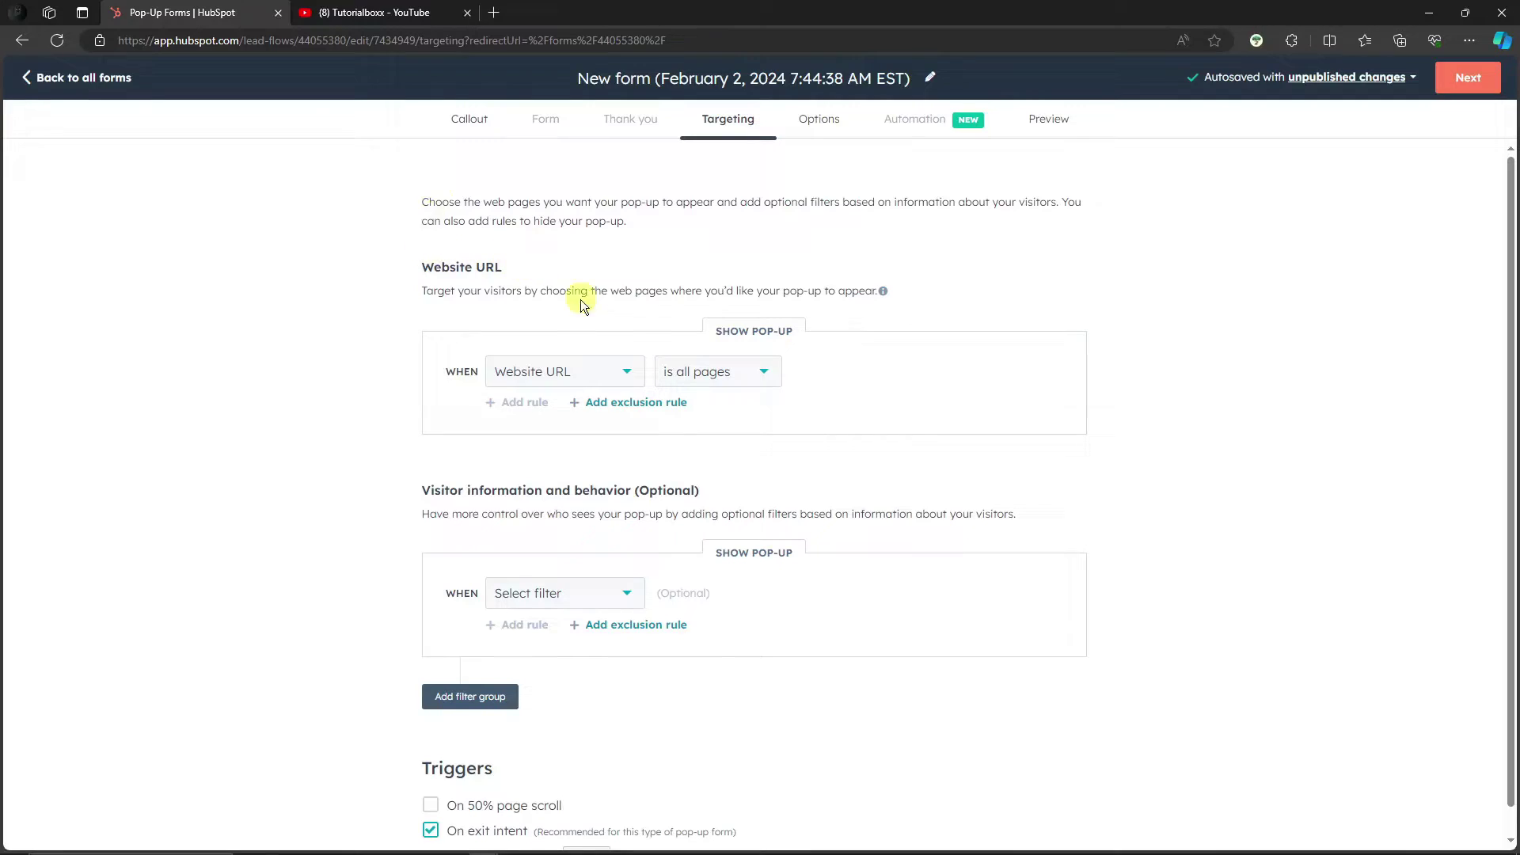
click(632, 371)
click(634, 370)
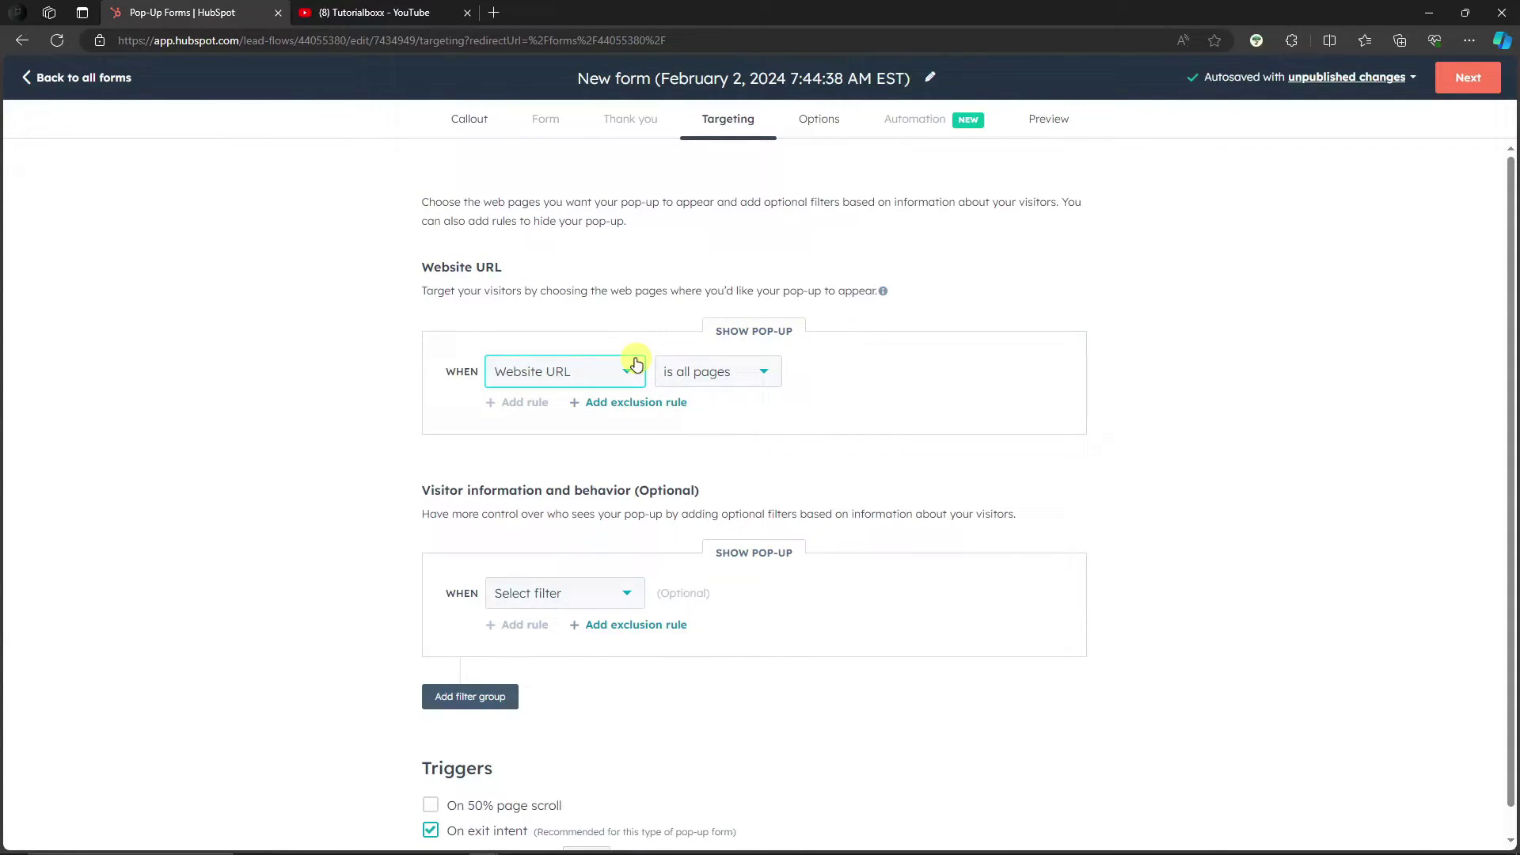
click(636, 386)
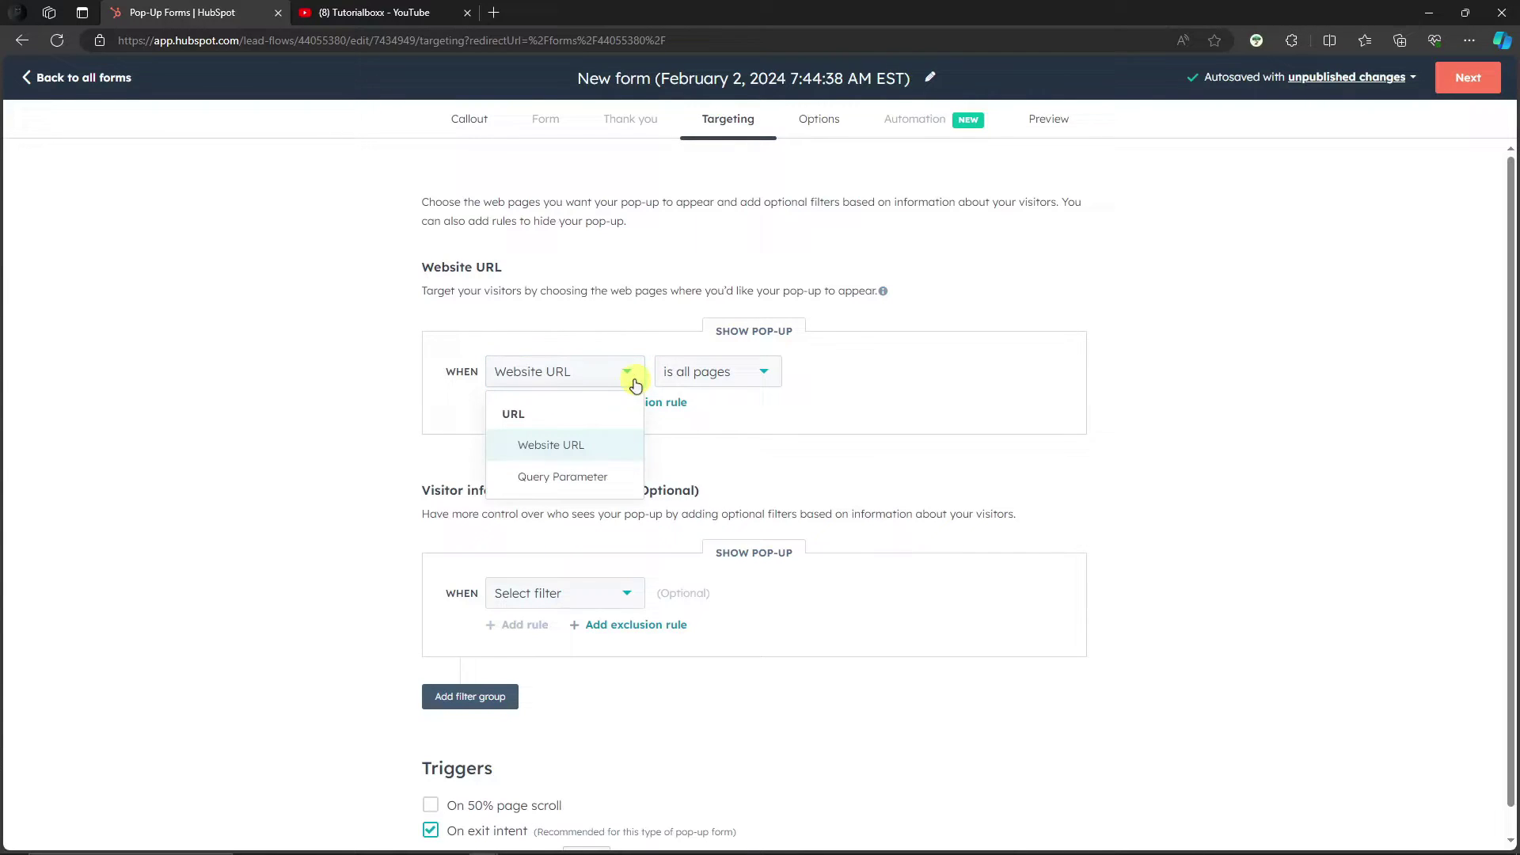
click(756, 380)
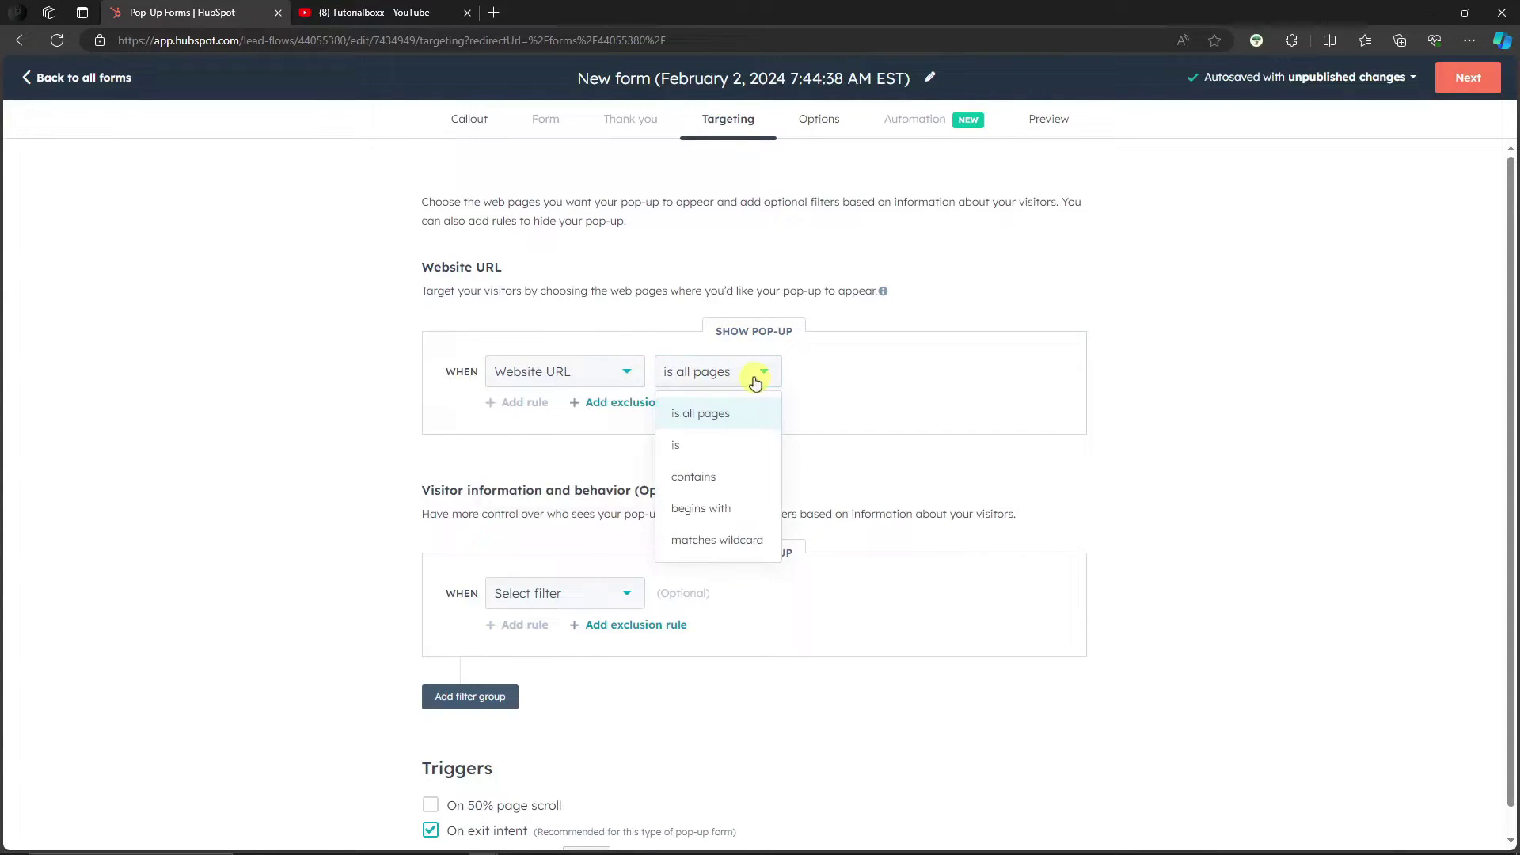
click(869, 379)
Add a 'contains' URL rule to hide the pop-up, then delete it.
click(586, 402)
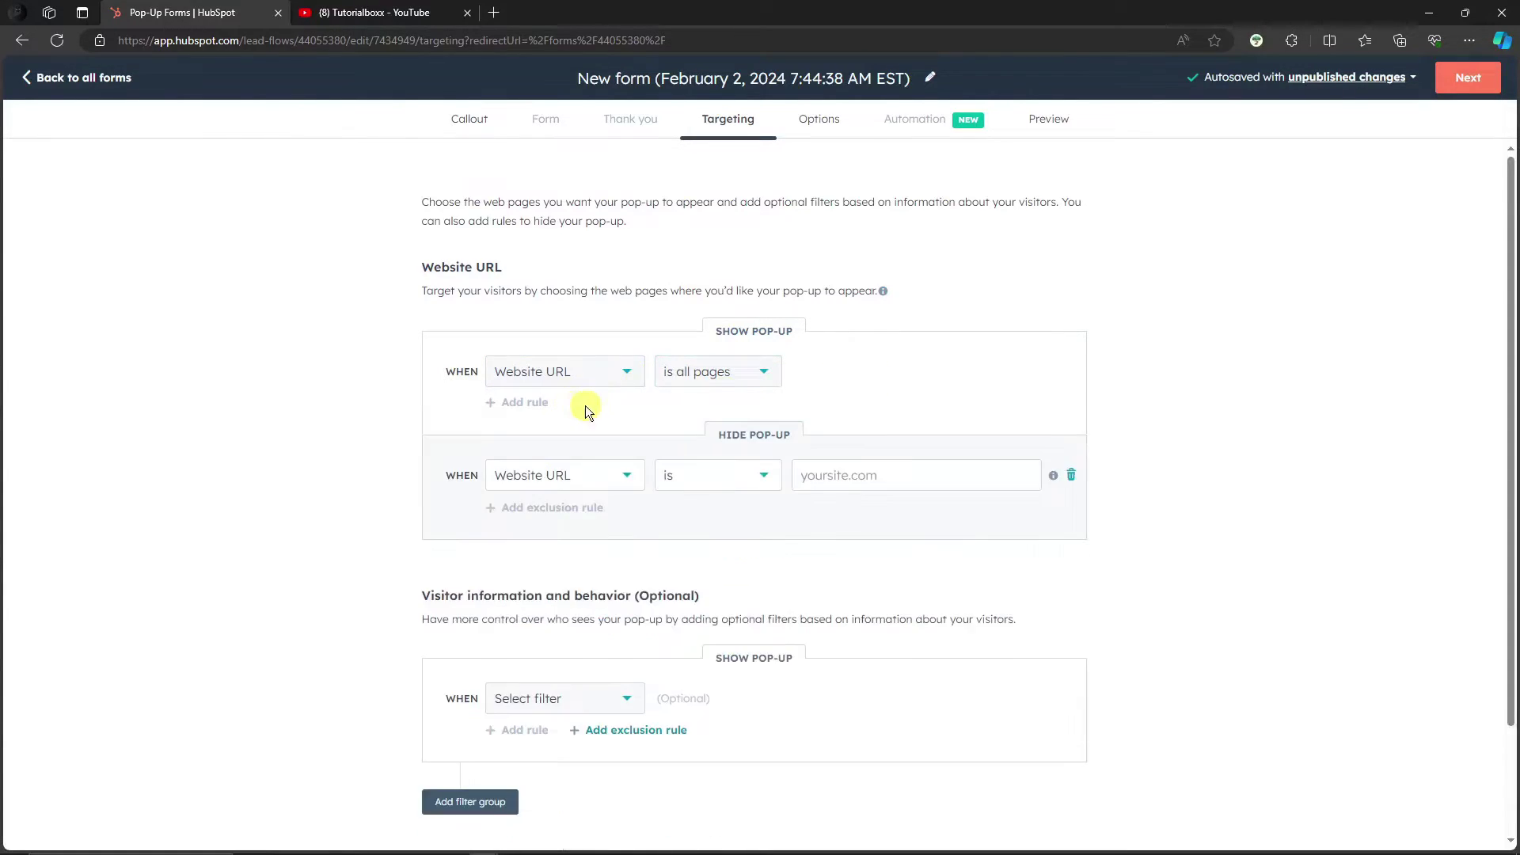
click(626, 478)
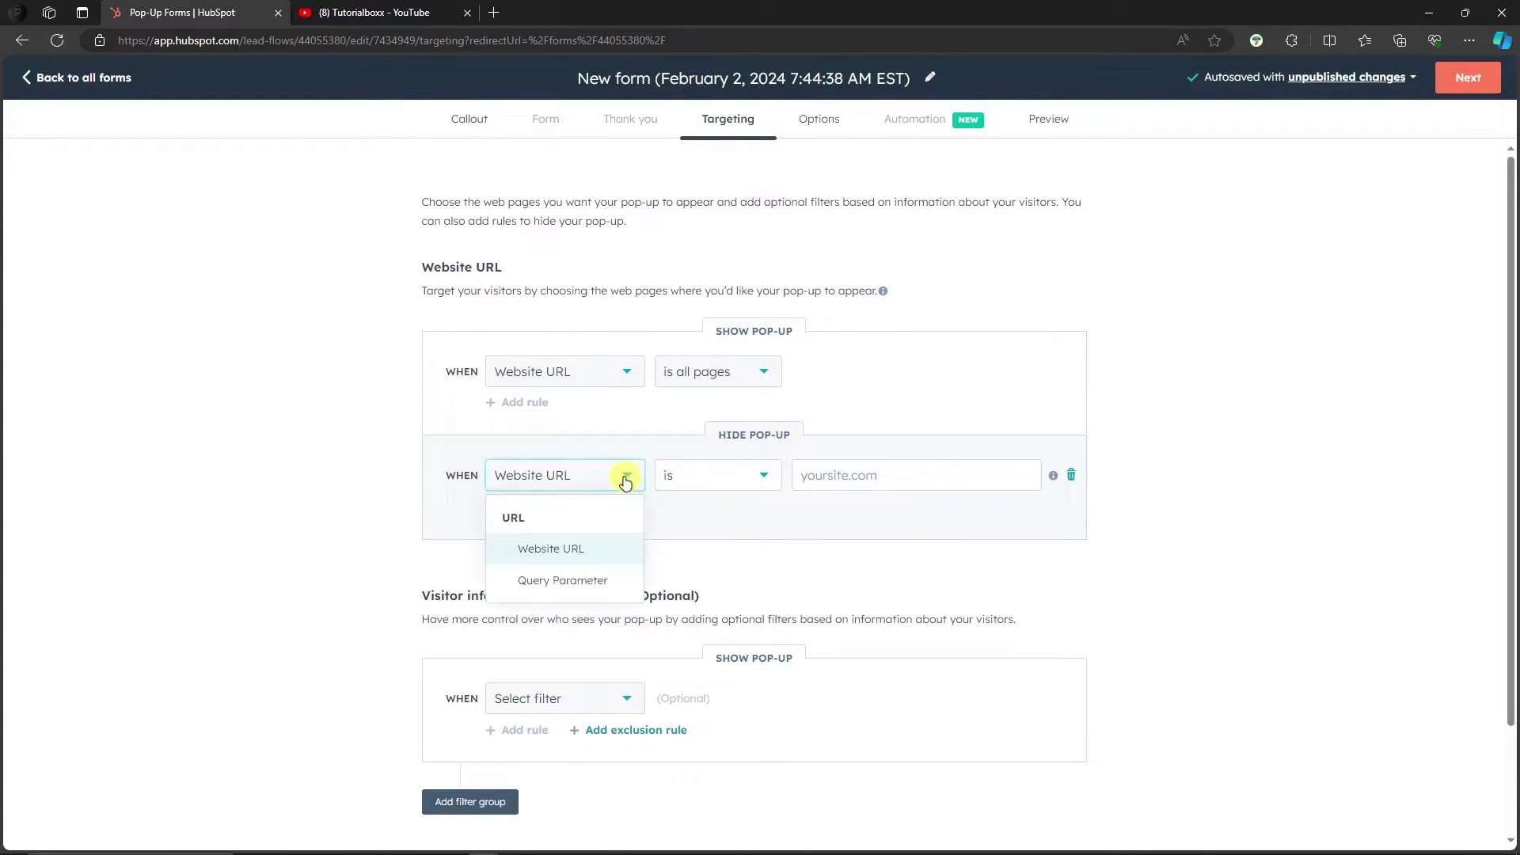
click(625, 478)
click(761, 478)
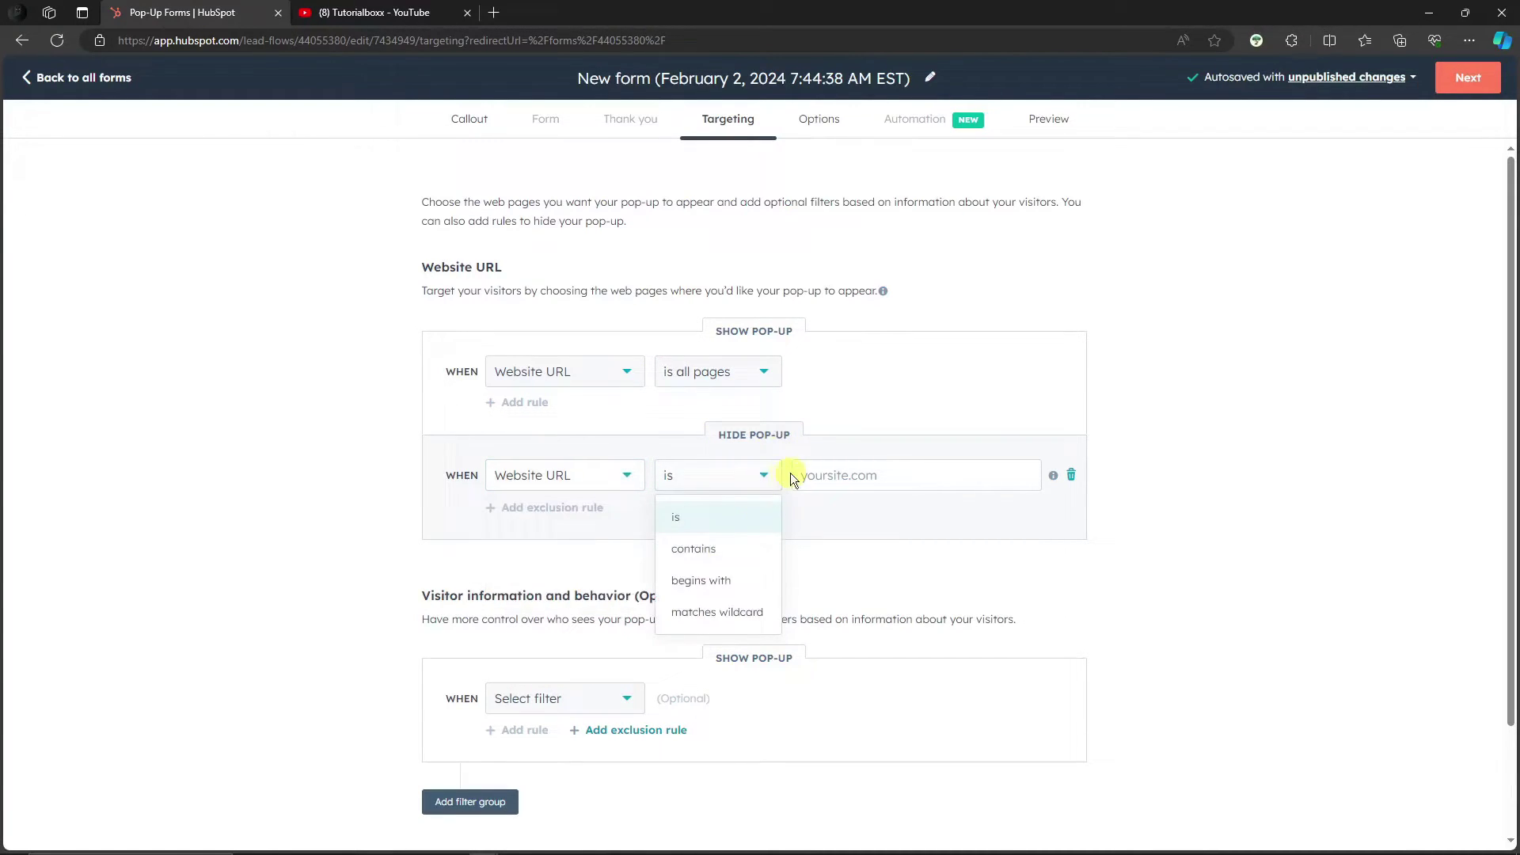
click(771, 548)
click(950, 475)
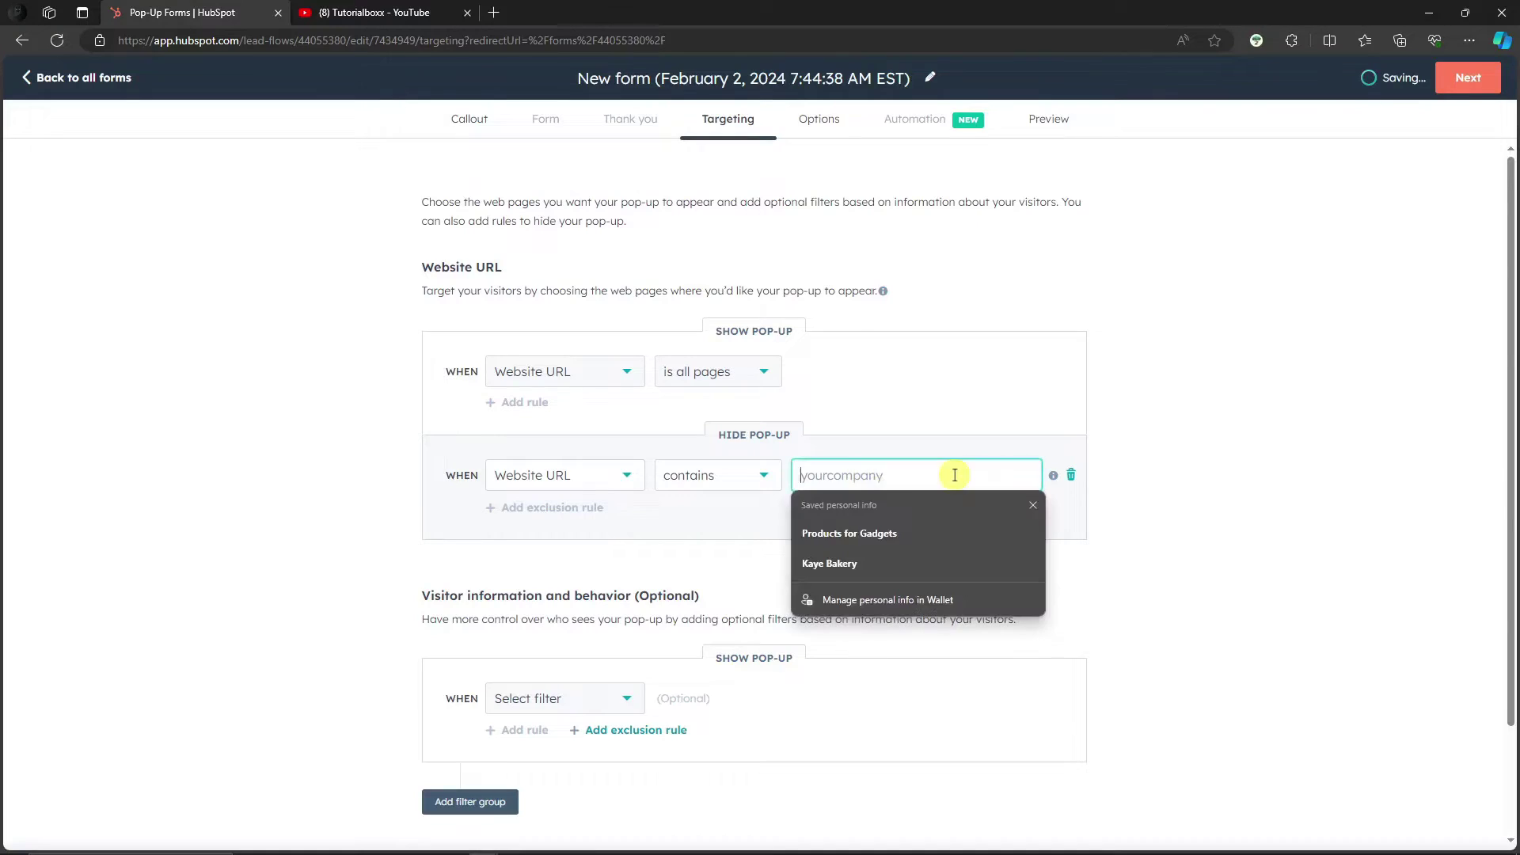
click(1071, 476)
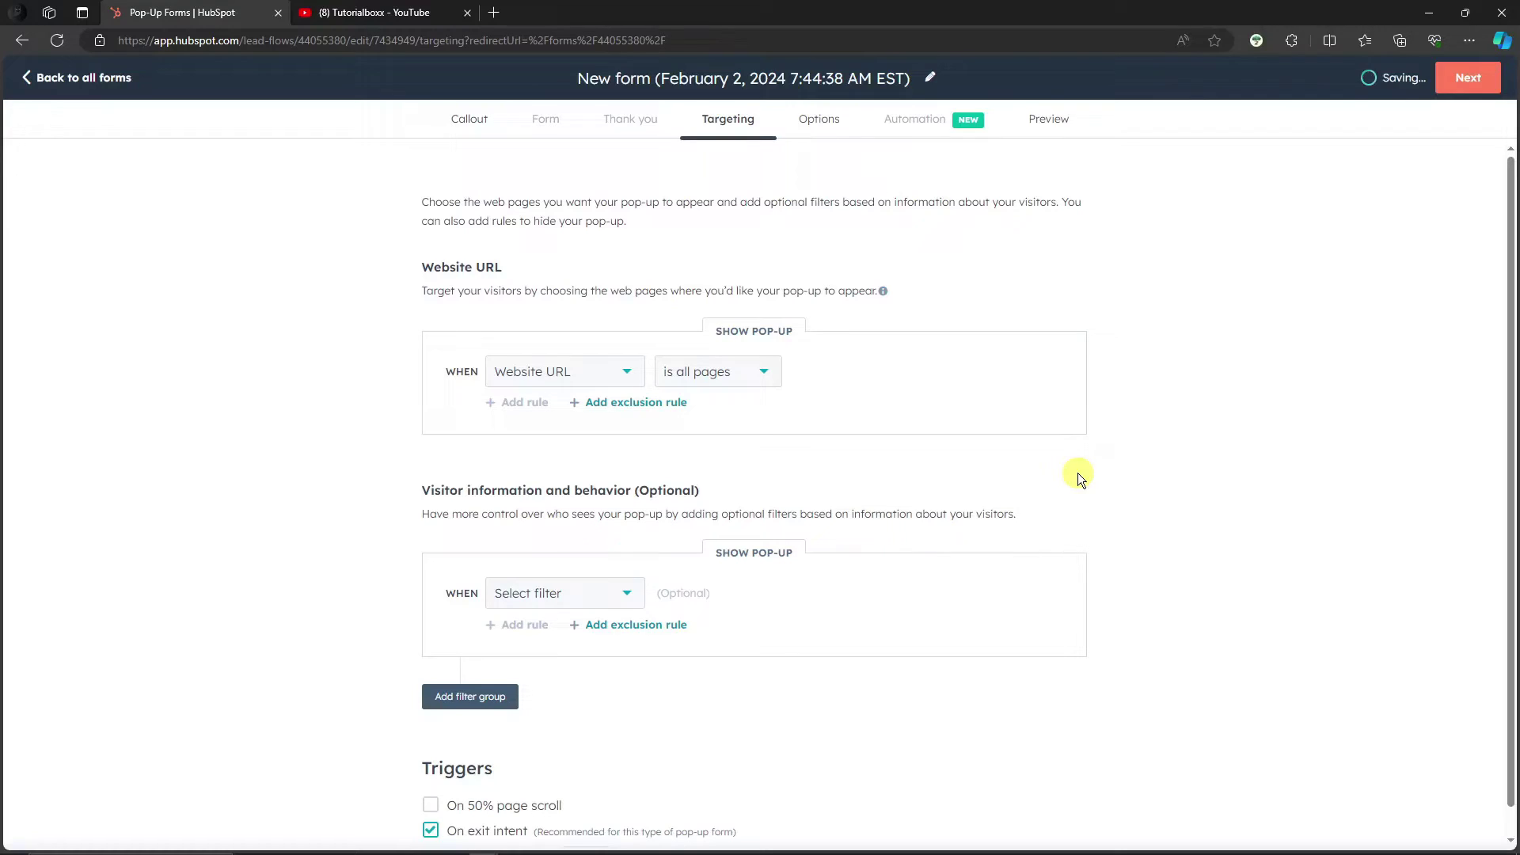
Target only unknown visitors, add an 'On 50% page scroll' trigger, and continue to Options.
scroll(959, 471, down, 2)
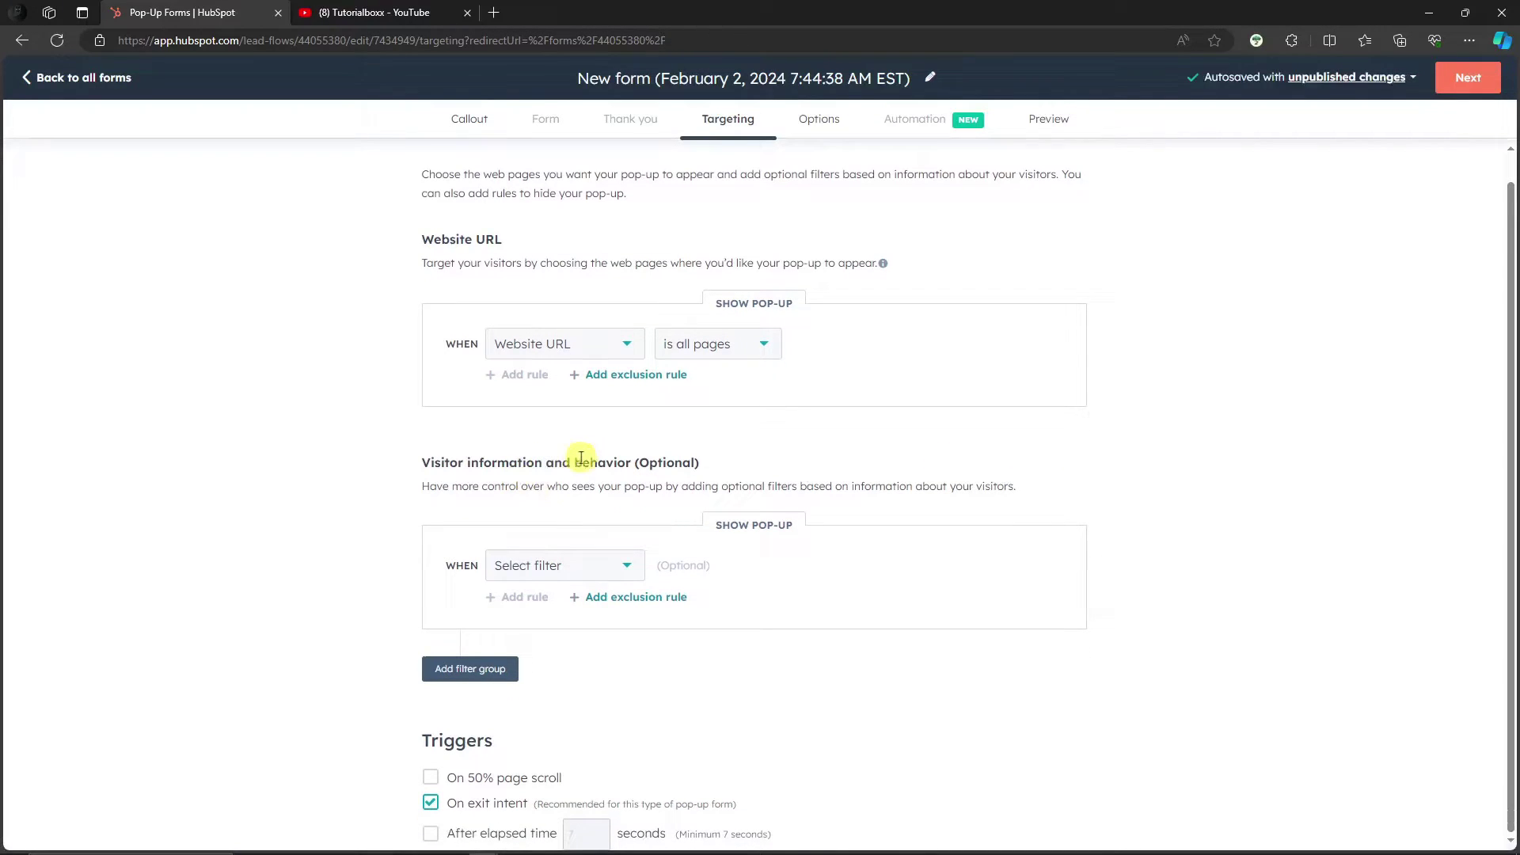
click(620, 566)
click(566, 714)
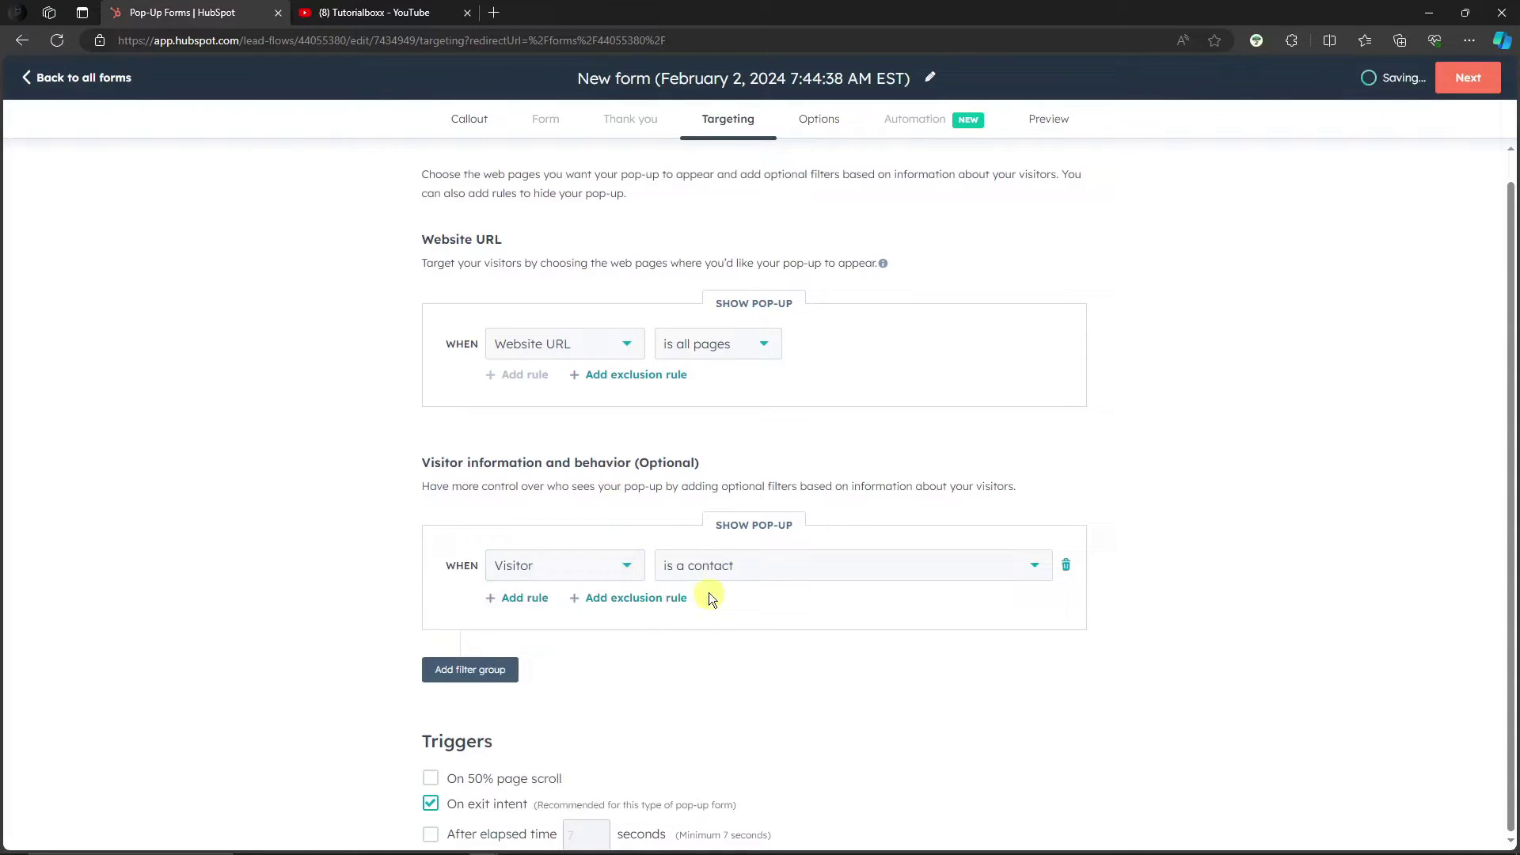
click(898, 563)
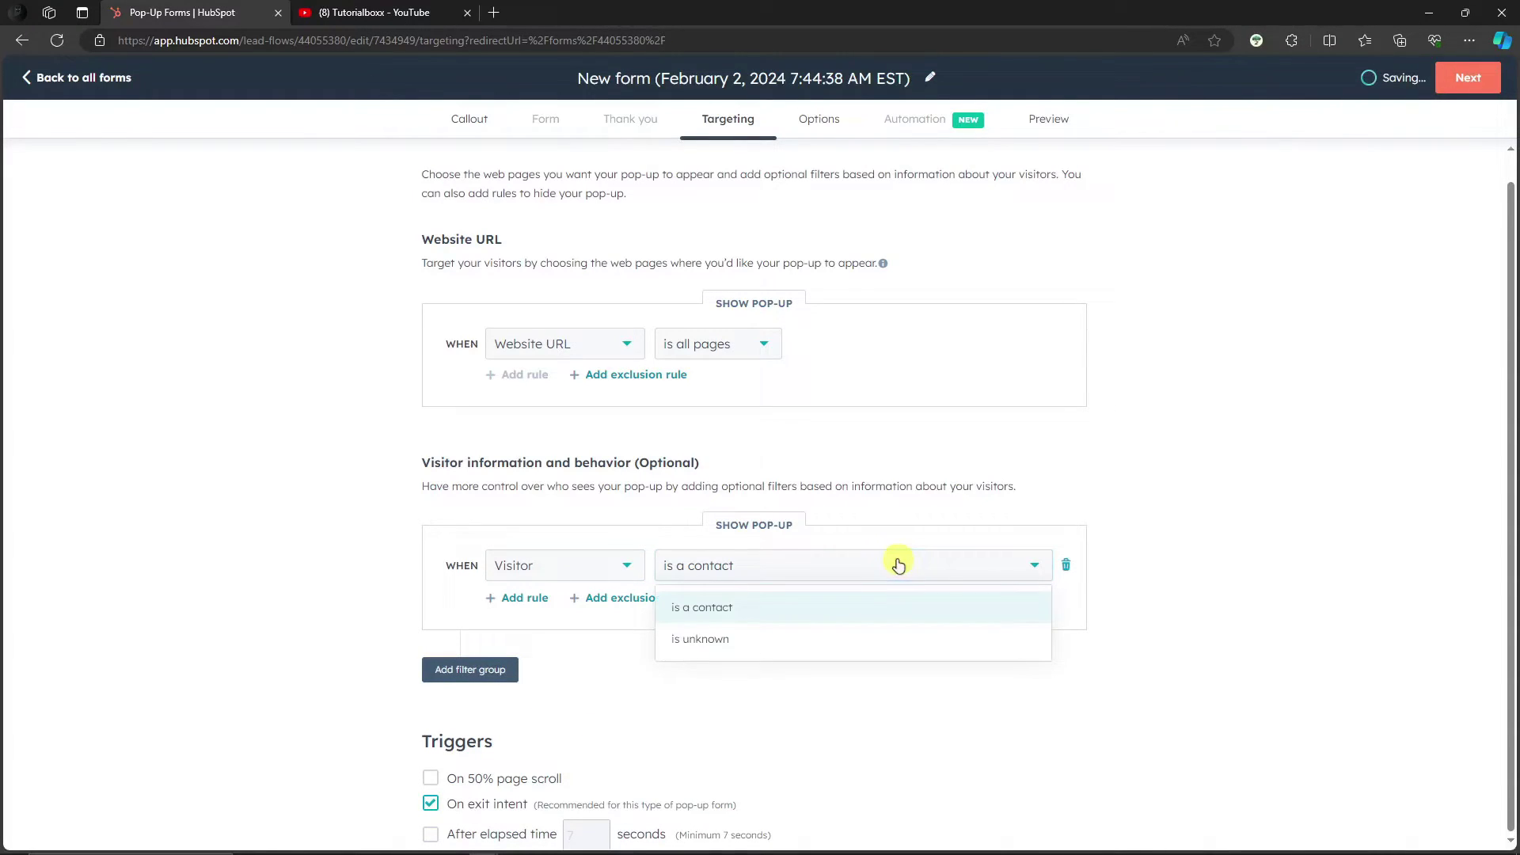
click(755, 638)
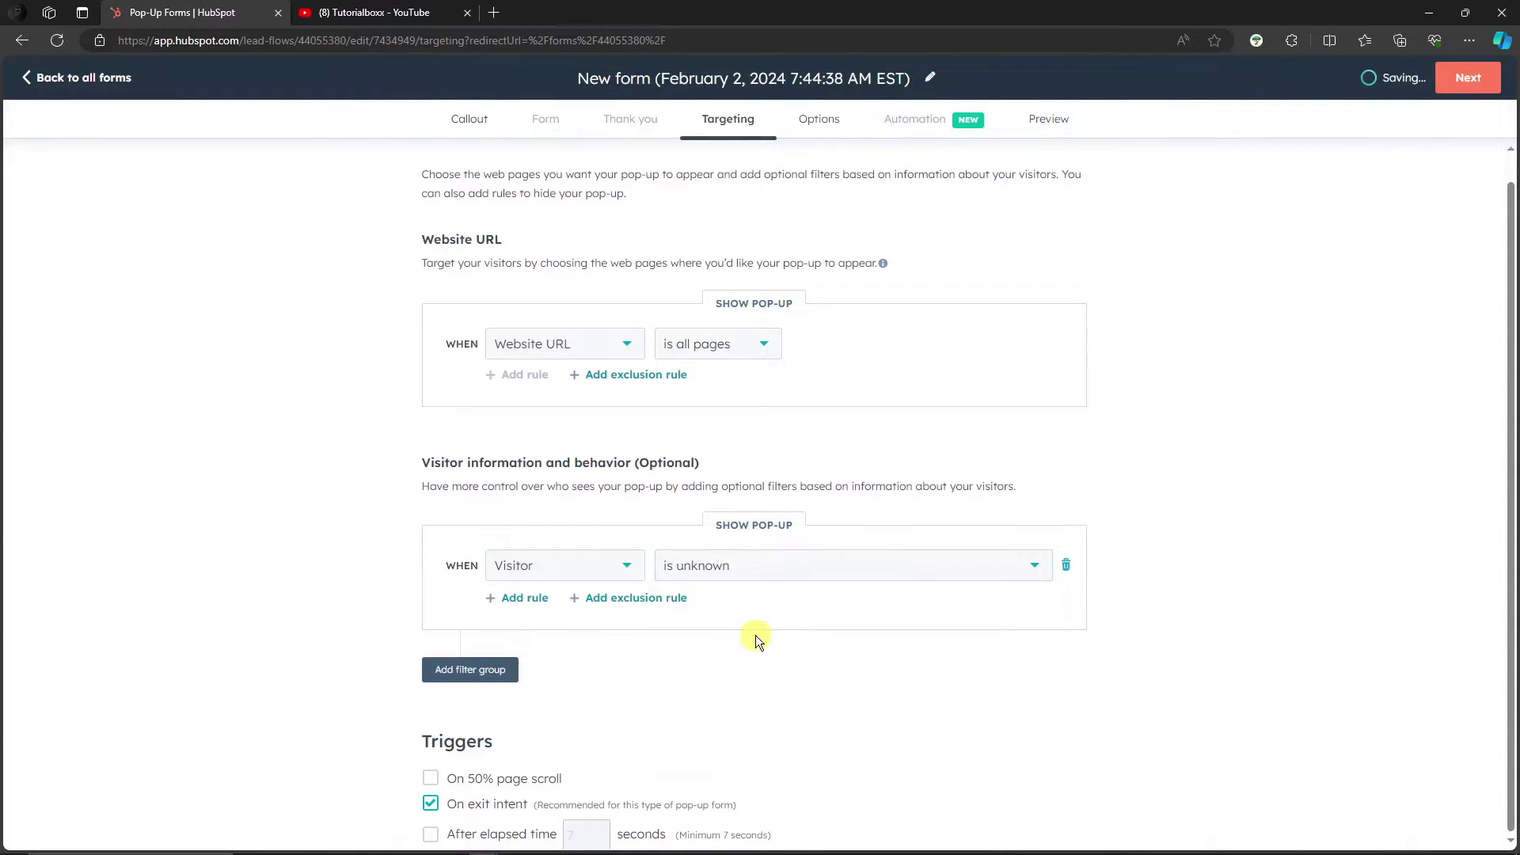
click(525, 599)
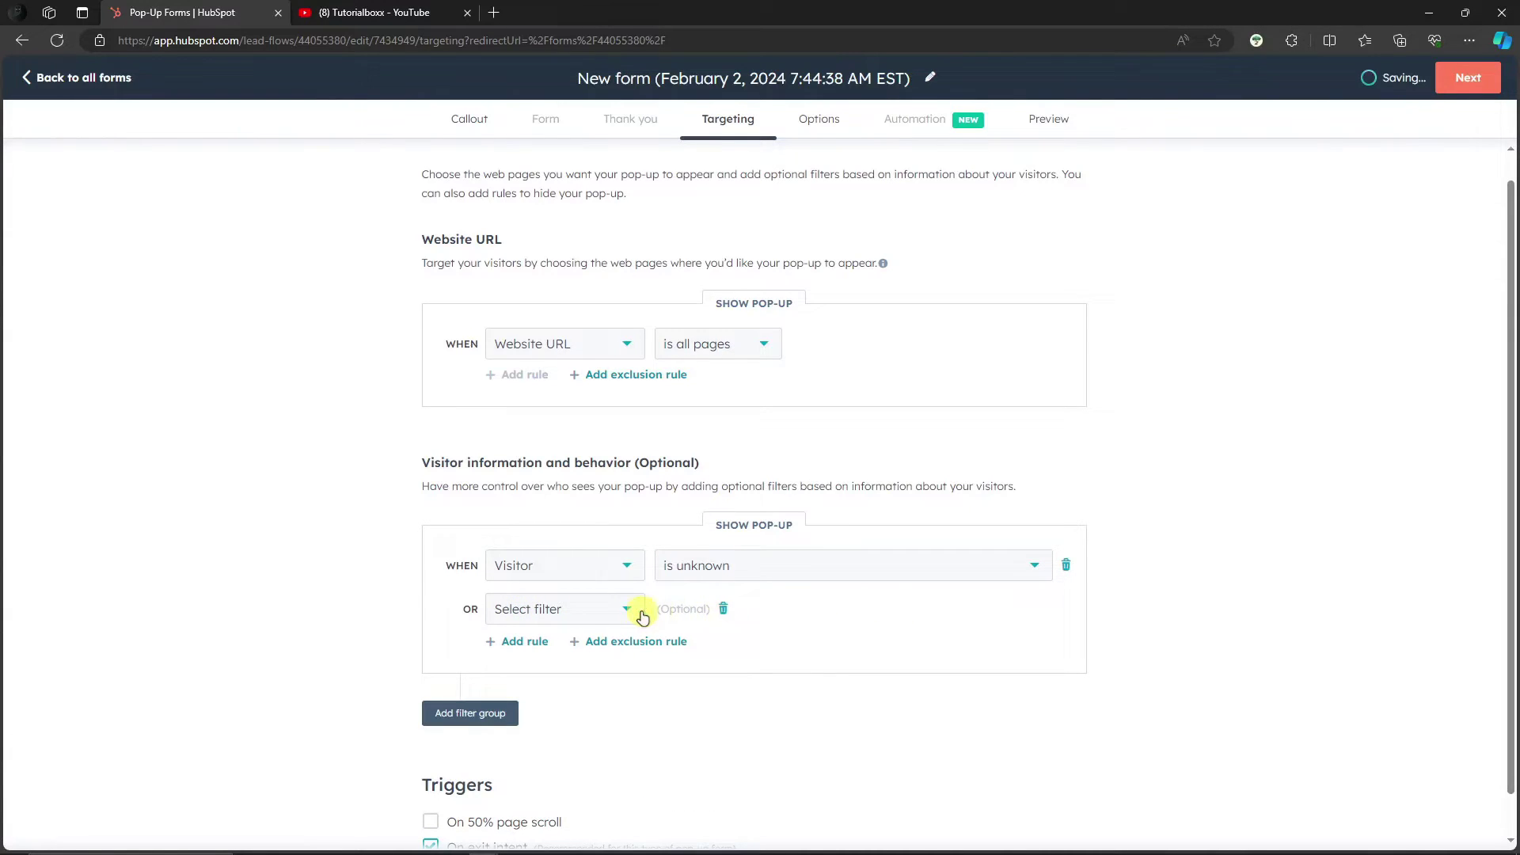
click(722, 608)
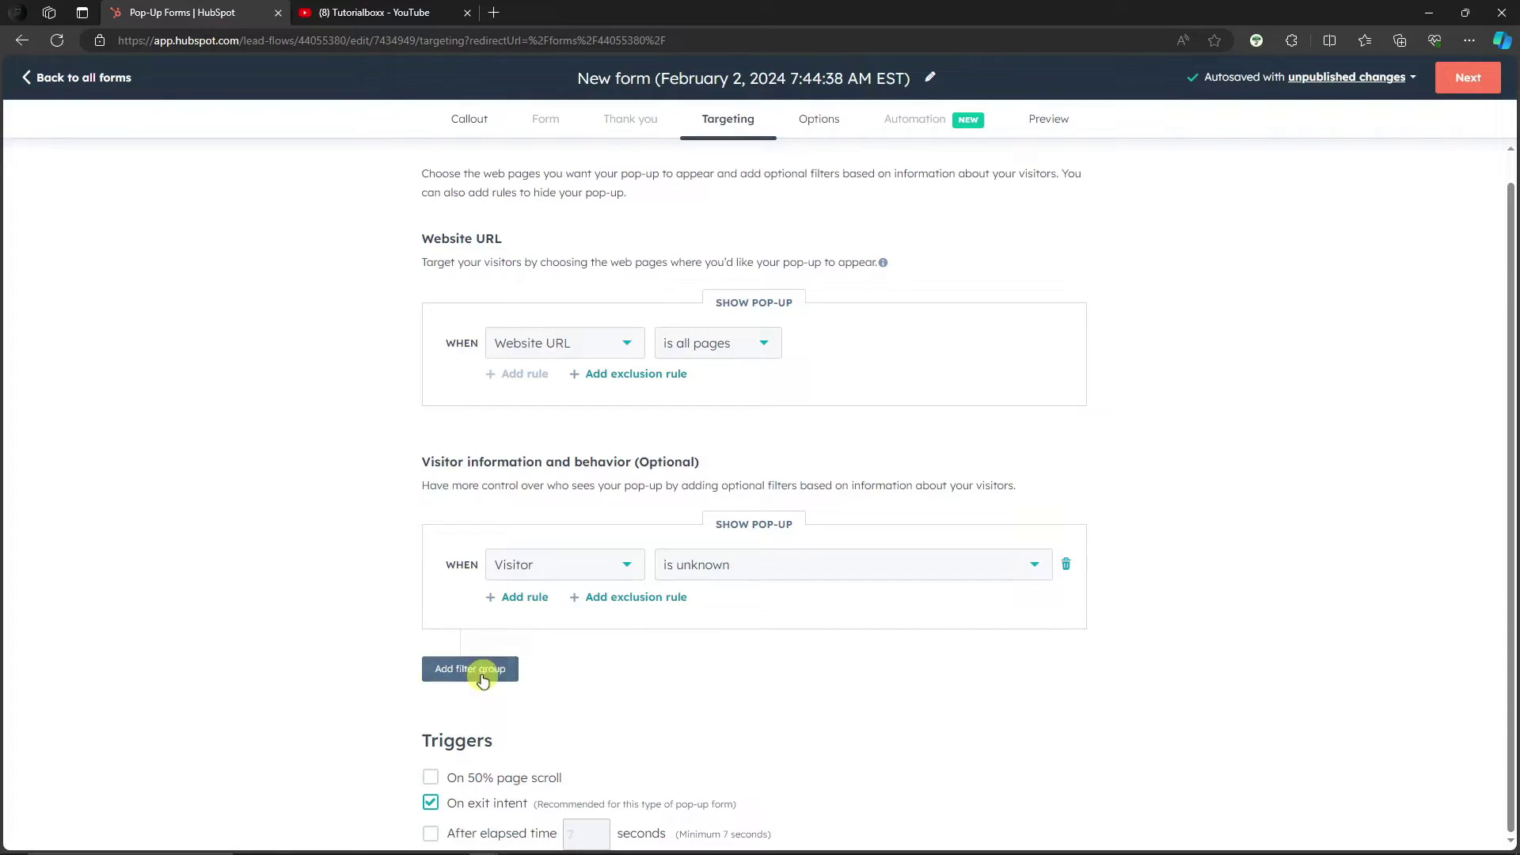
click(430, 779)
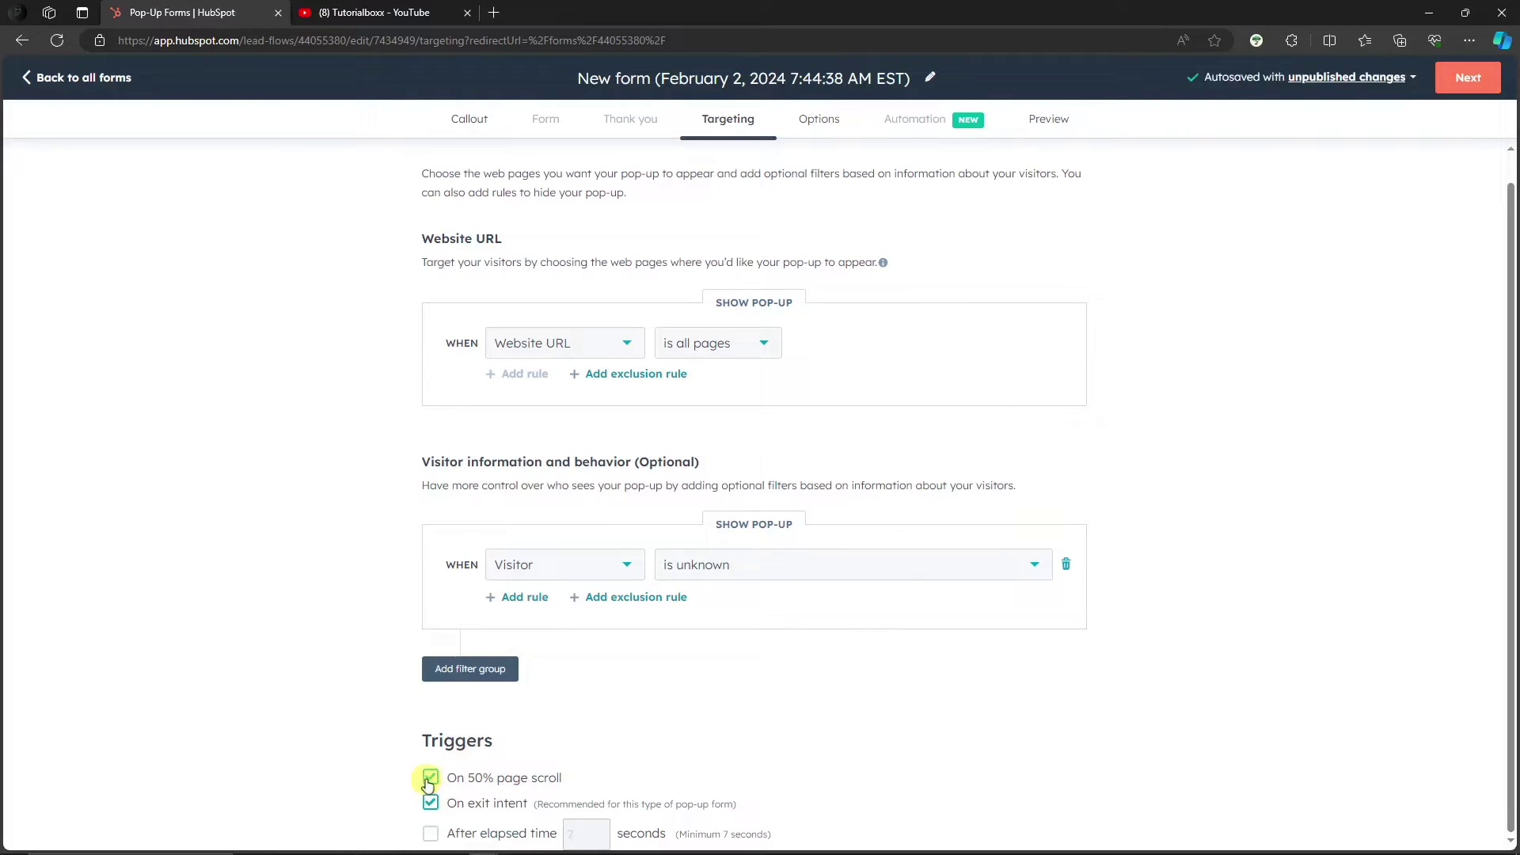
click(1469, 78)
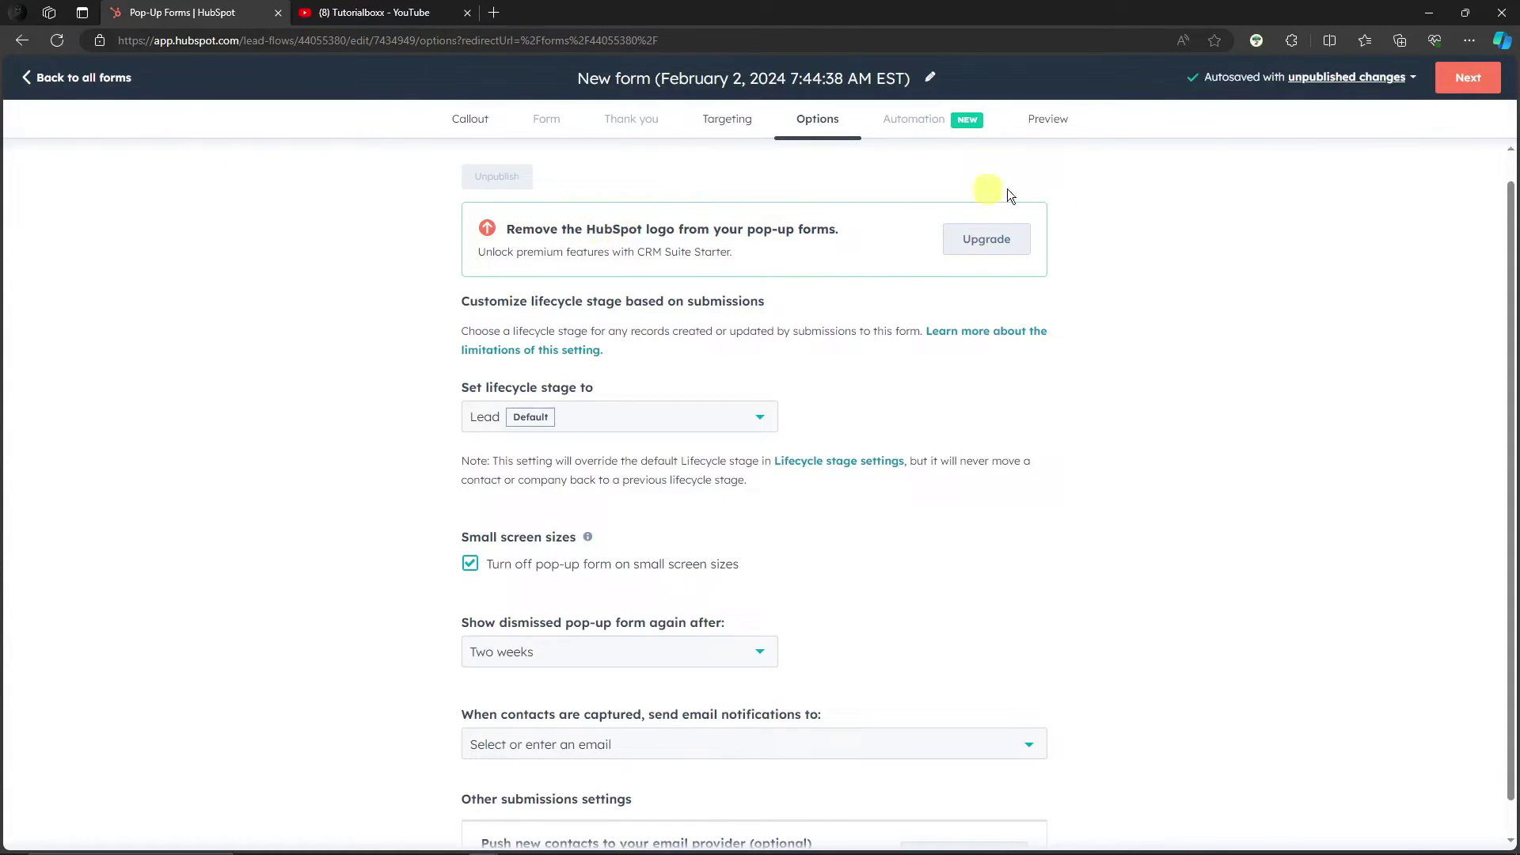
Set lifecycle stage to Subscriber and re-show dismissed pop-ups after three days.
scroll(373, 383, down, 1)
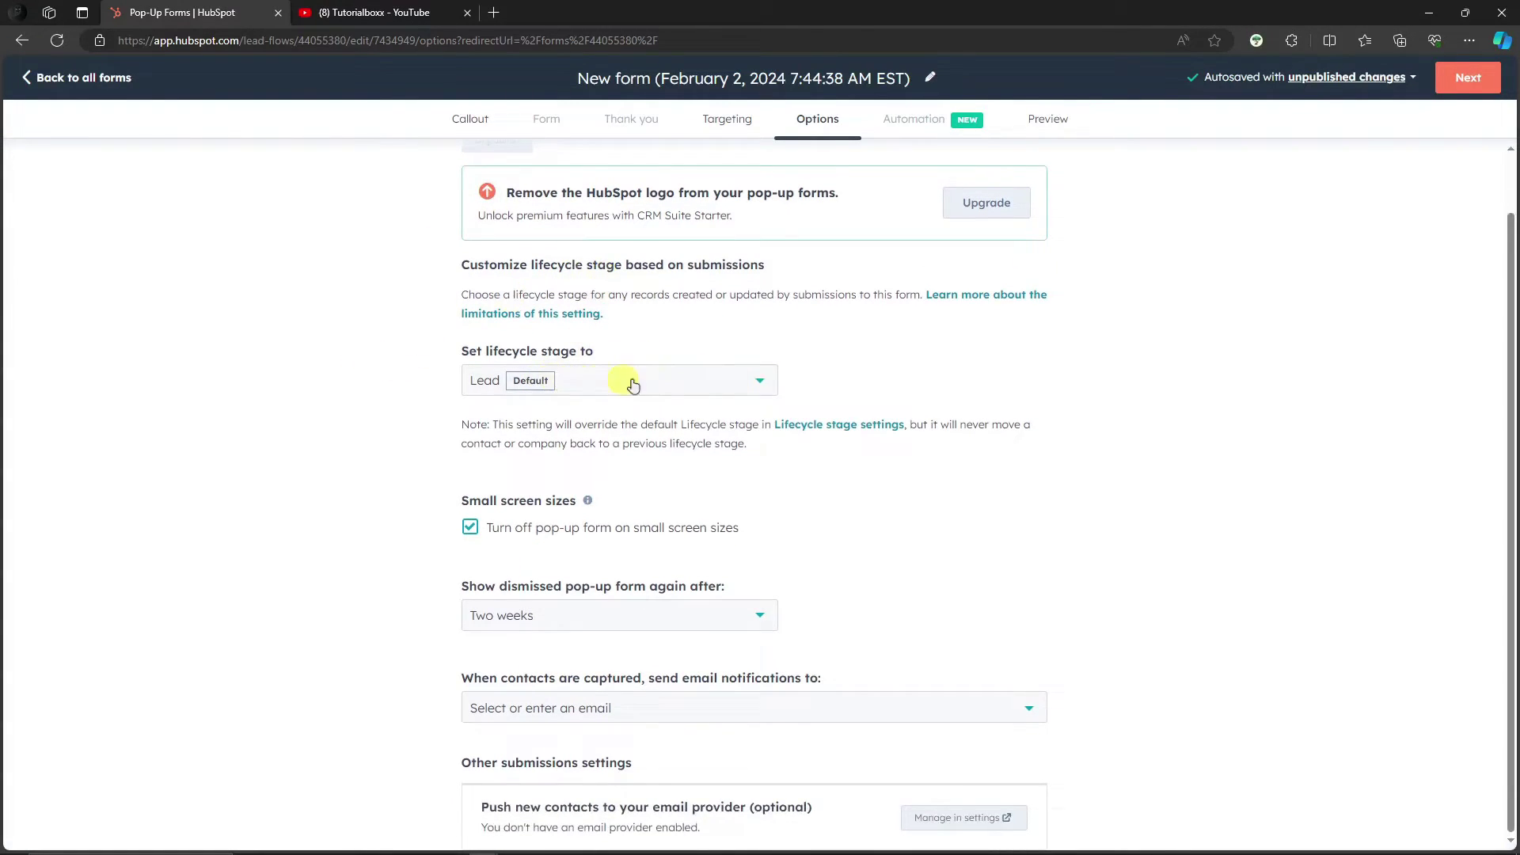
click(744, 383)
click(529, 469)
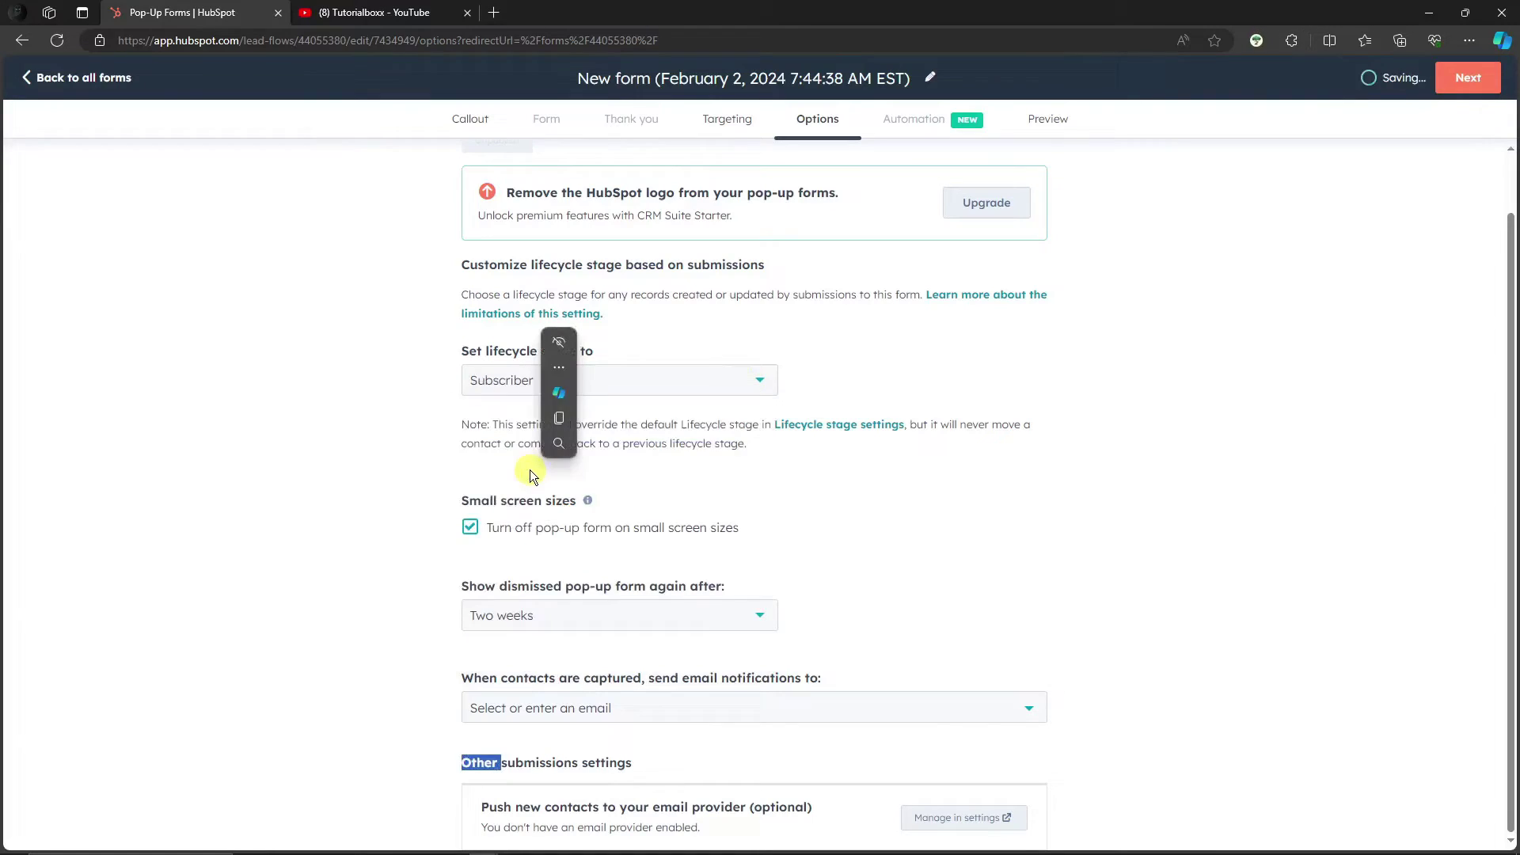
click(395, 372)
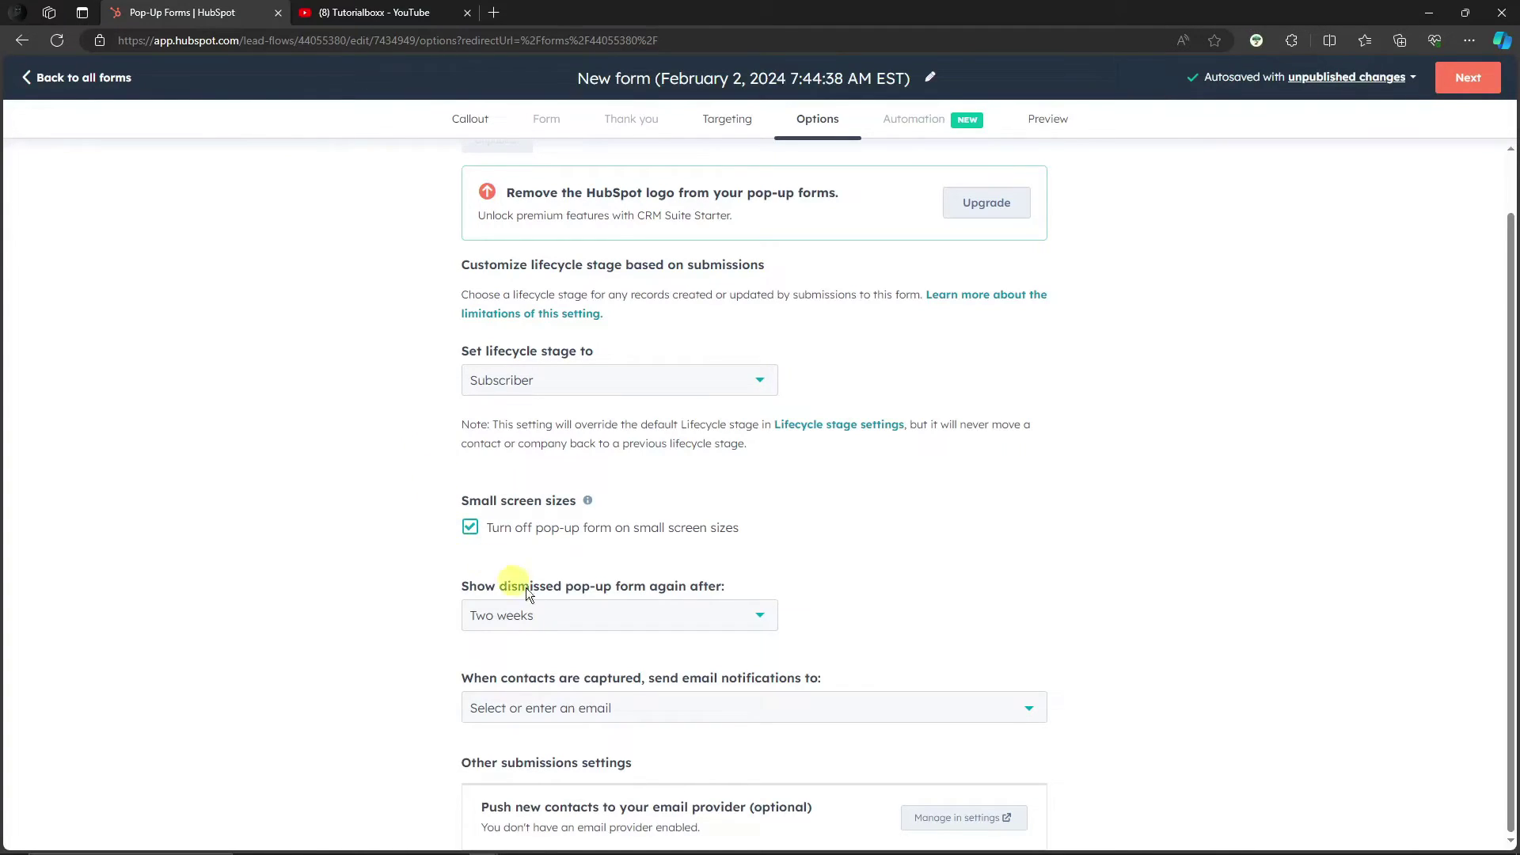
click(761, 619)
click(520, 695)
Add a user as email notification recipient and move on to the Preview.
click(966, 712)
click(1098, 535)
click(909, 707)
click(577, 495)
click(1171, 668)
click(647, 705)
click(581, 475)
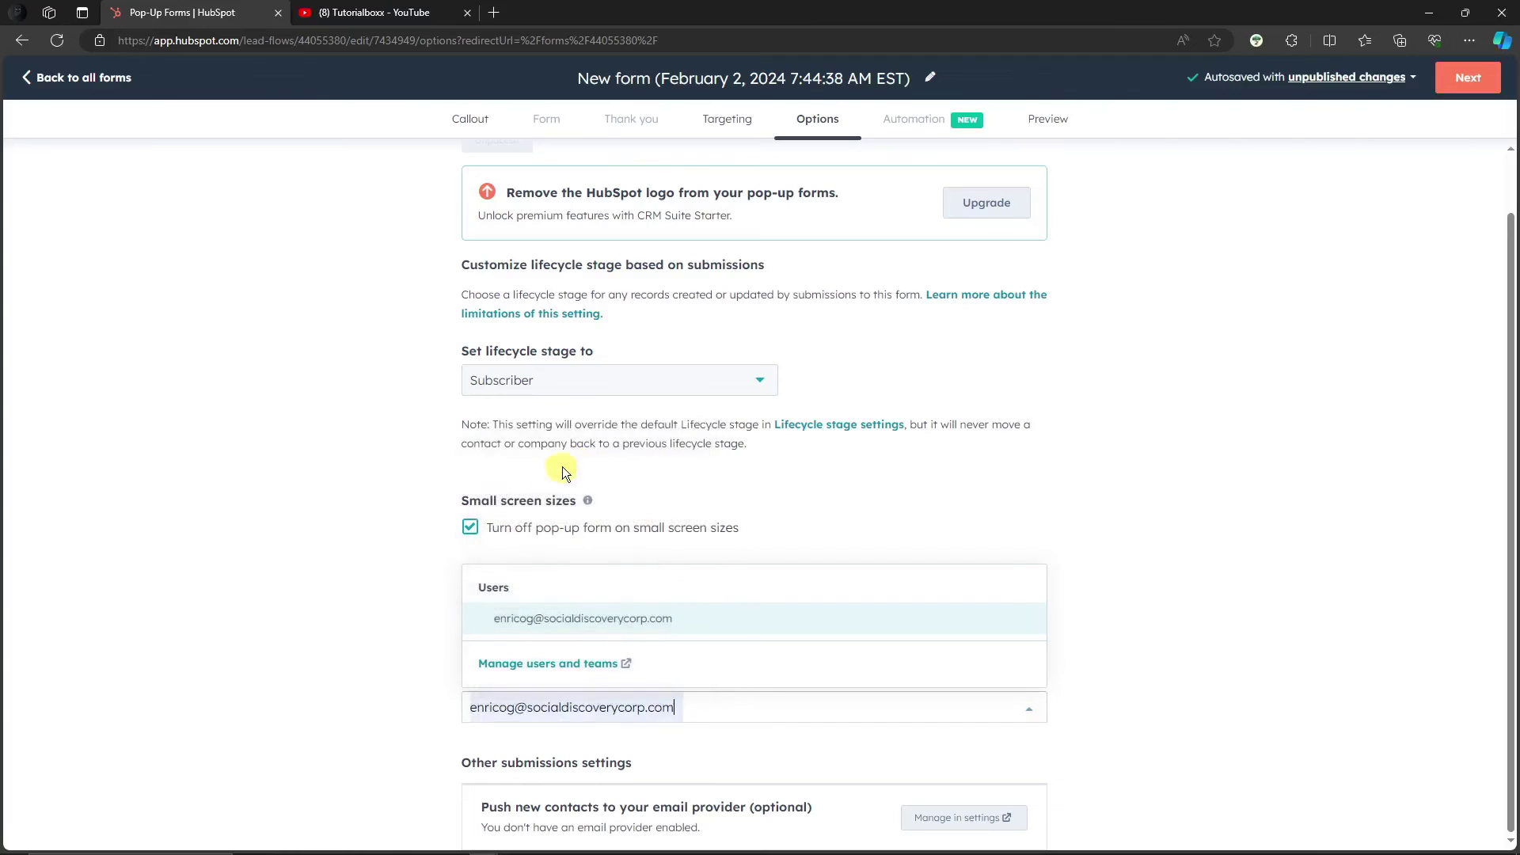
click(542, 624)
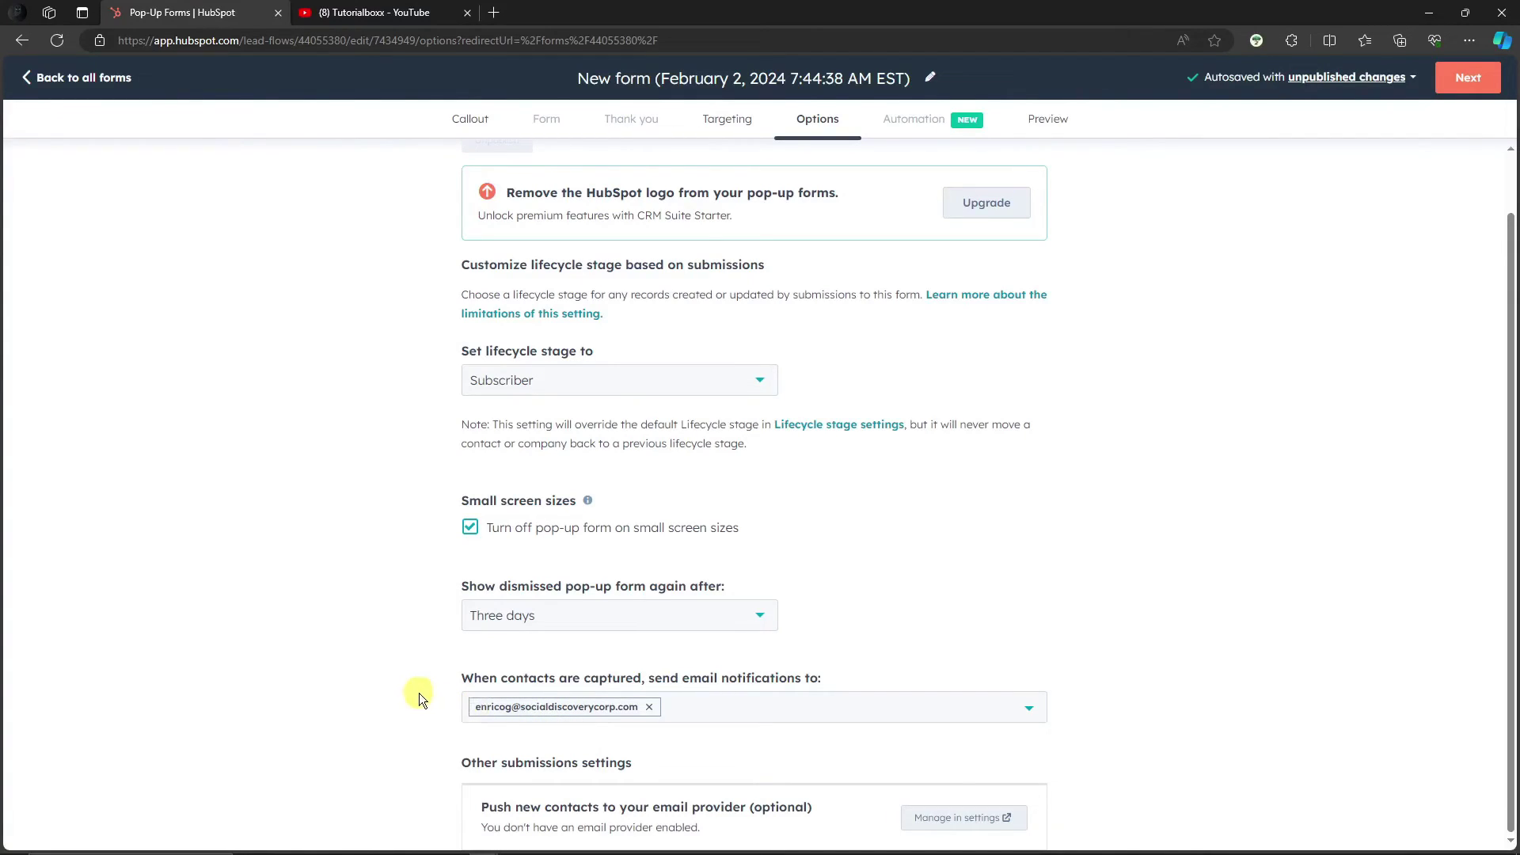
click(1474, 78)
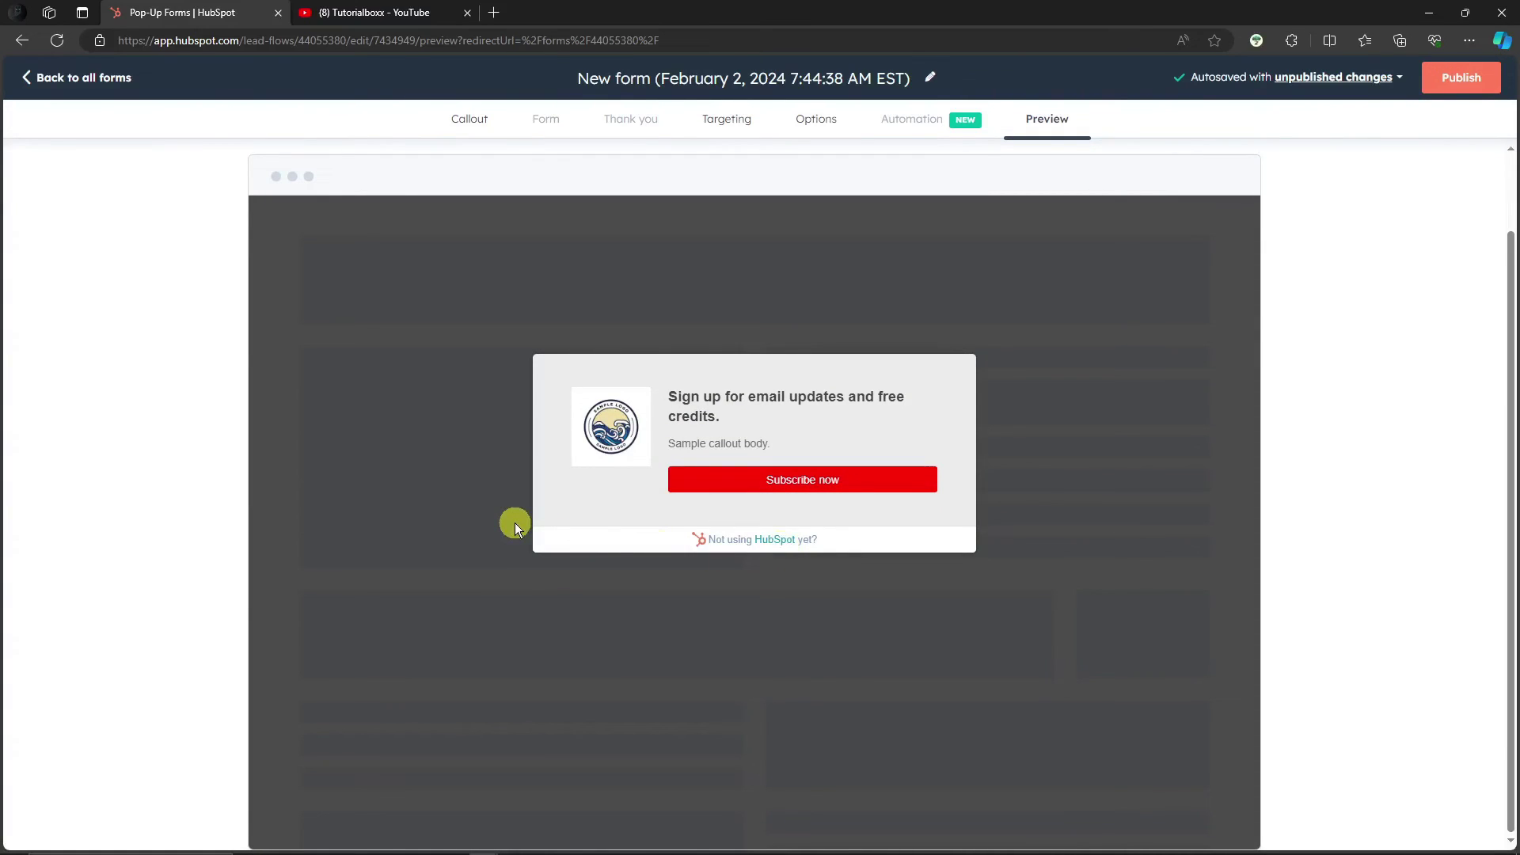
Switch the pop-up preview to the Tablet layout to check the full-width Subscribe now button.
scroll(514, 524, up, 2)
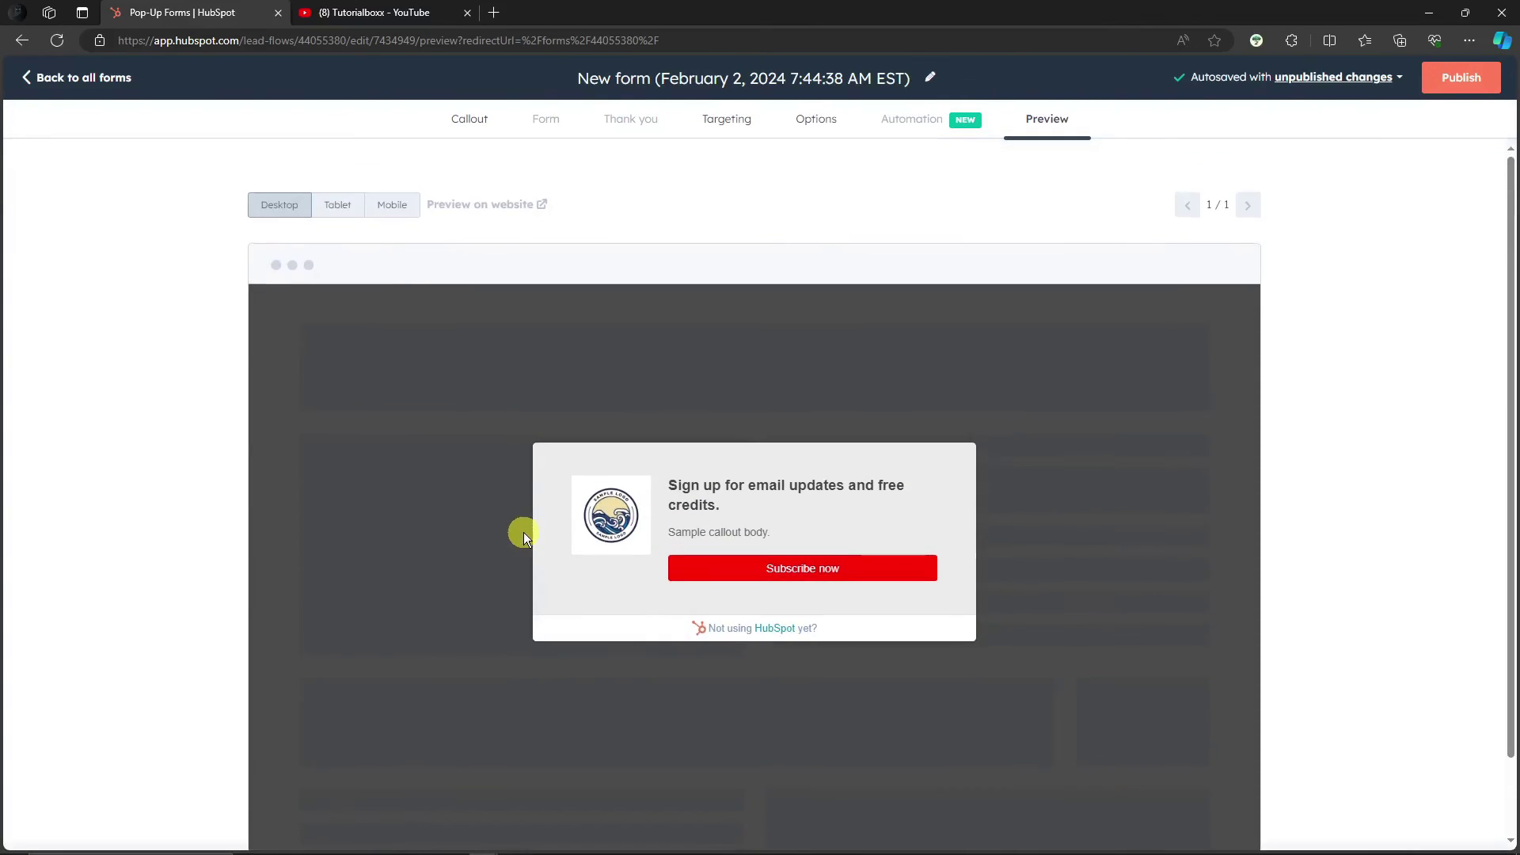
click(335, 206)
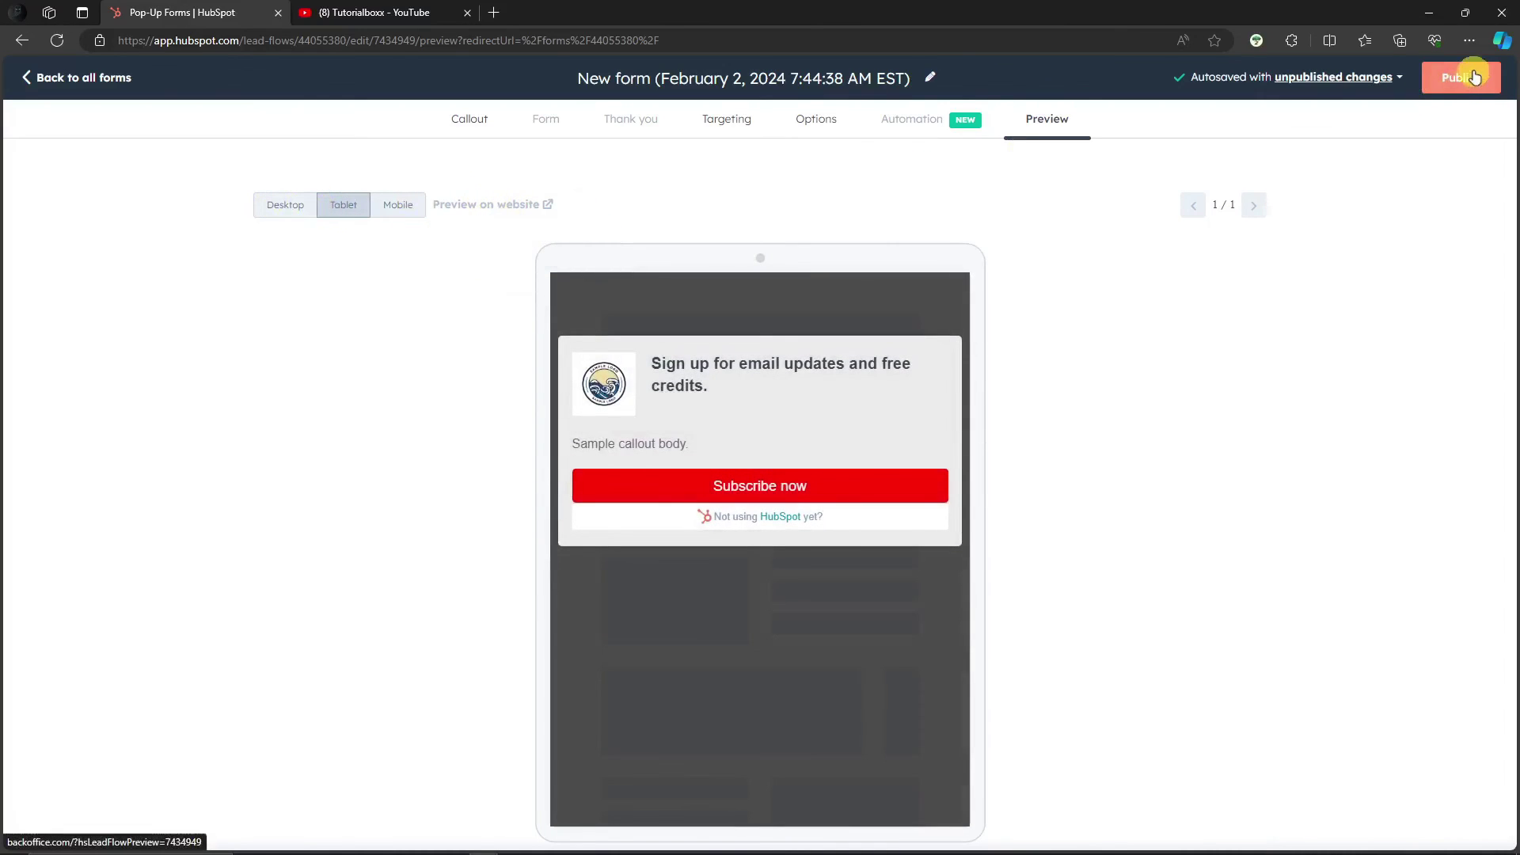